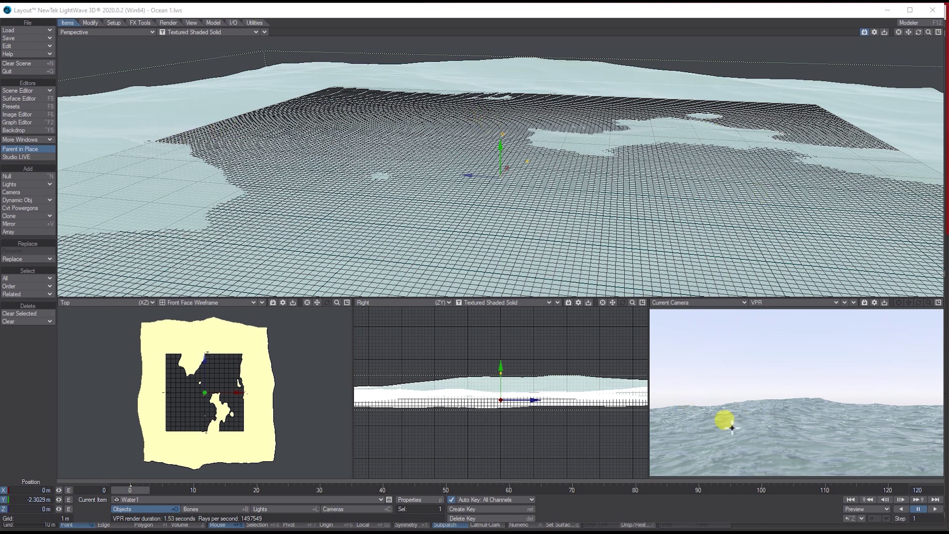
Scrub the ocean animation to frame 23, then return to frame 0.
{"action": "left_click", "coordinate": [208, 488]}
{"action": "left_click_drag", "start_coordinate": [205, 488], "coordinate": [275, 489]}
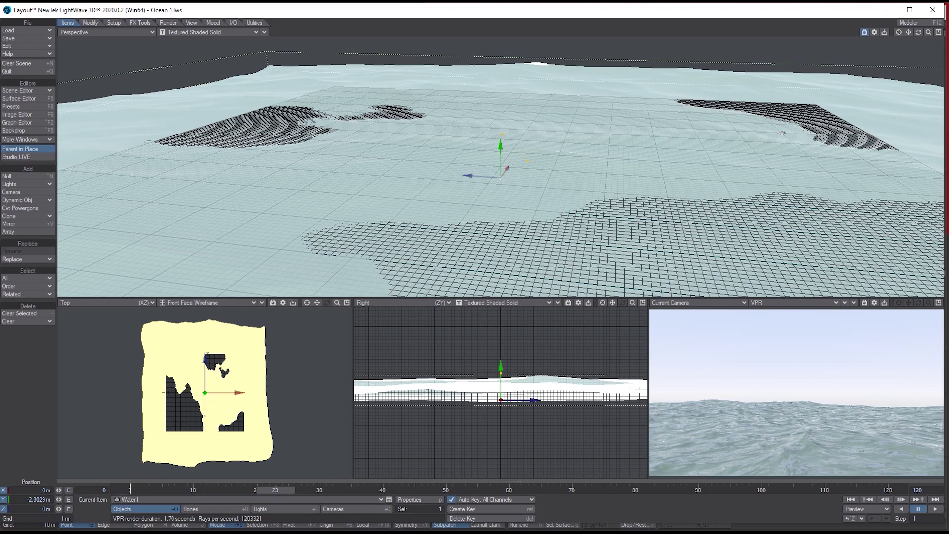
{"action": "left_click", "coordinate": [130, 489]}
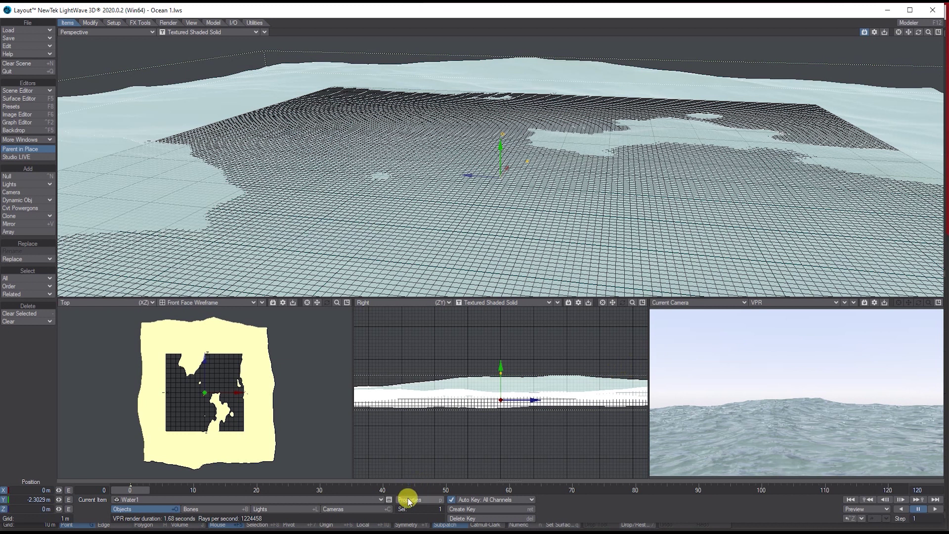
Add SkyTracer 2 as the environment of EnvLight in Light Properties.
{"action": "left_click", "coordinate": [295, 509]}
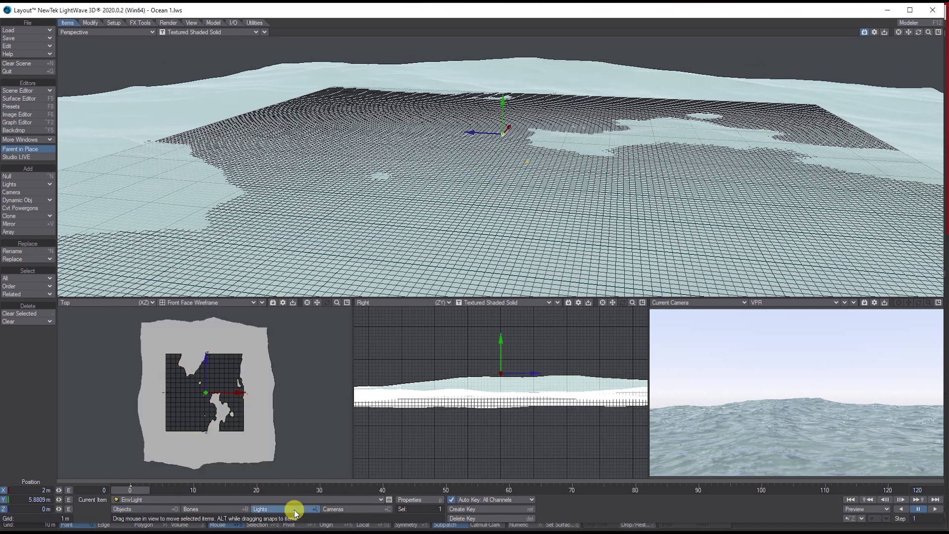
{"action": "left_click", "coordinate": [410, 502]}
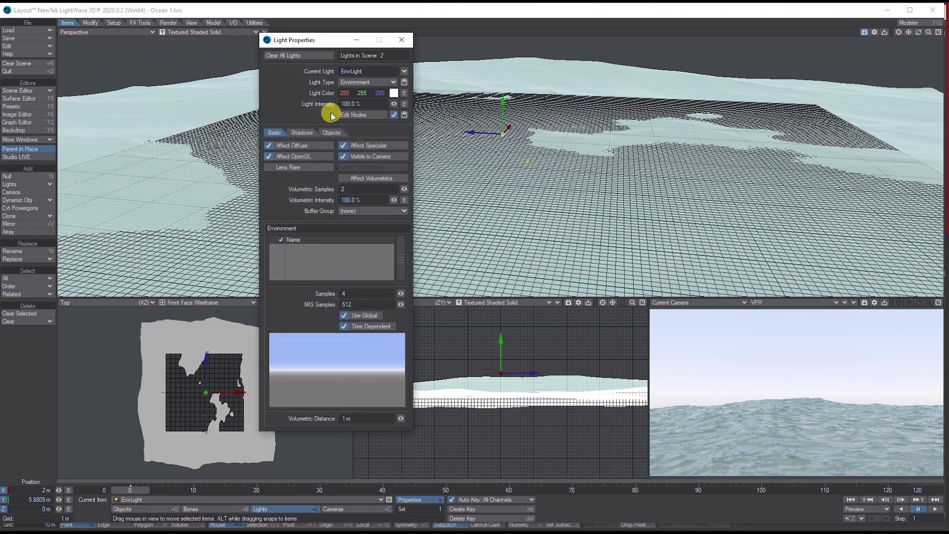
{"action": "right_click", "coordinate": [307, 250]}
{"action": "mouse_move", "coordinate": [308, 250]}
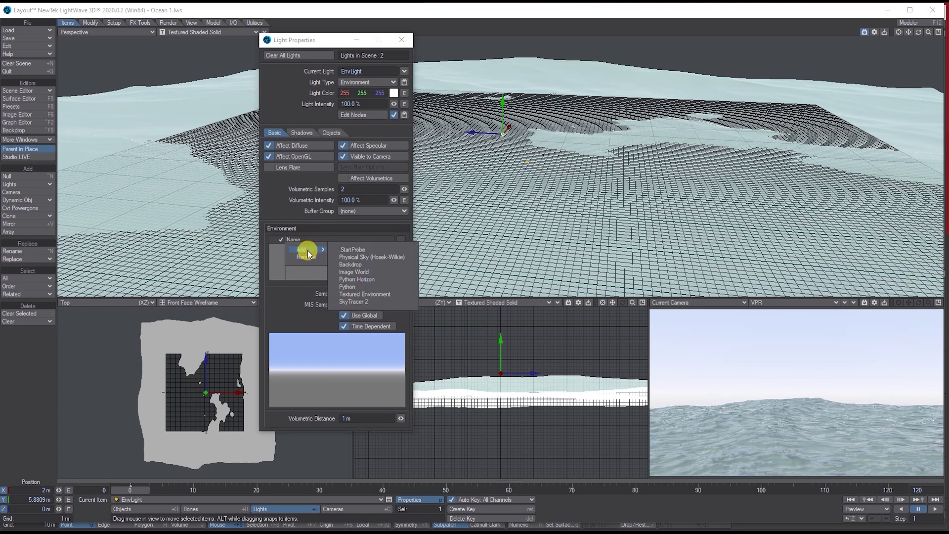
{"action": "left_click", "coordinate": [278, 249]}
{"action": "right_click", "coordinate": [307, 249]}
{"action": "mouse_move", "coordinate": [305, 250]}
{"action": "left_click", "coordinate": [355, 303]}
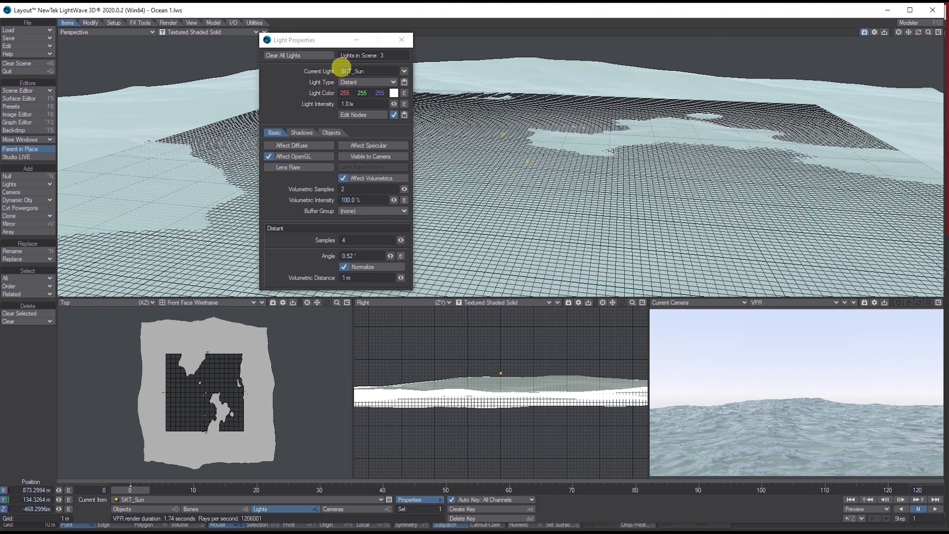
Reselect EnvLight, switch off Use Global, and bring up the SkyTracer 2 settings.
{"action": "left_click", "coordinate": [403, 71]}
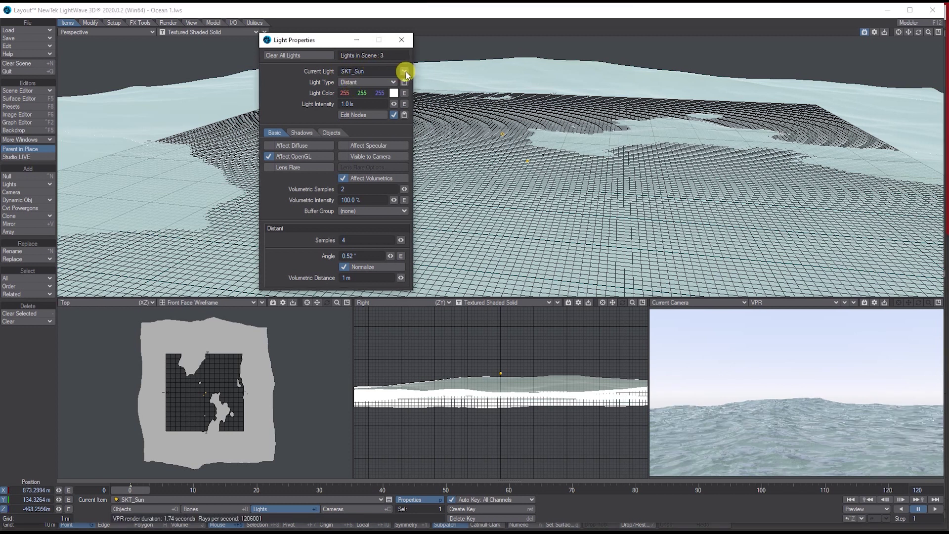
{"action": "left_click", "coordinate": [407, 63]}
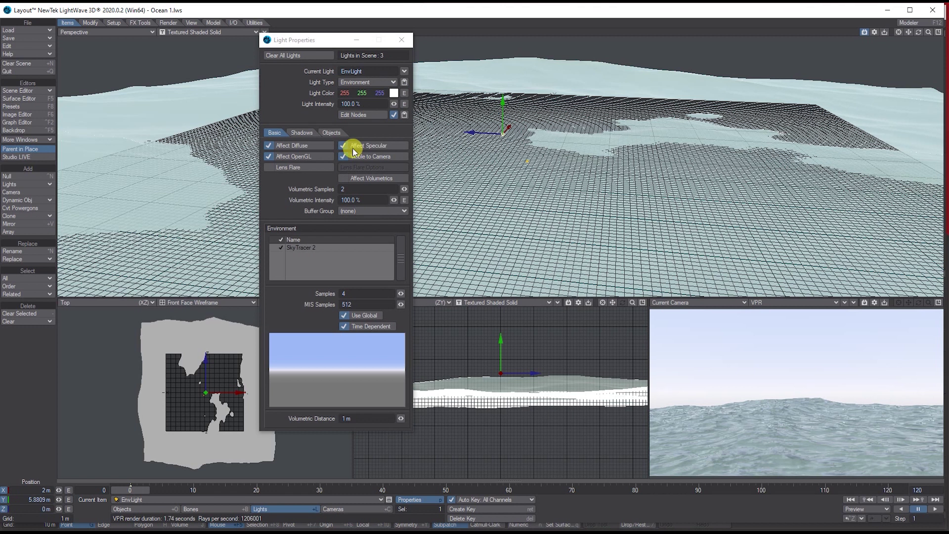
{"action": "left_click", "coordinate": [344, 315]}
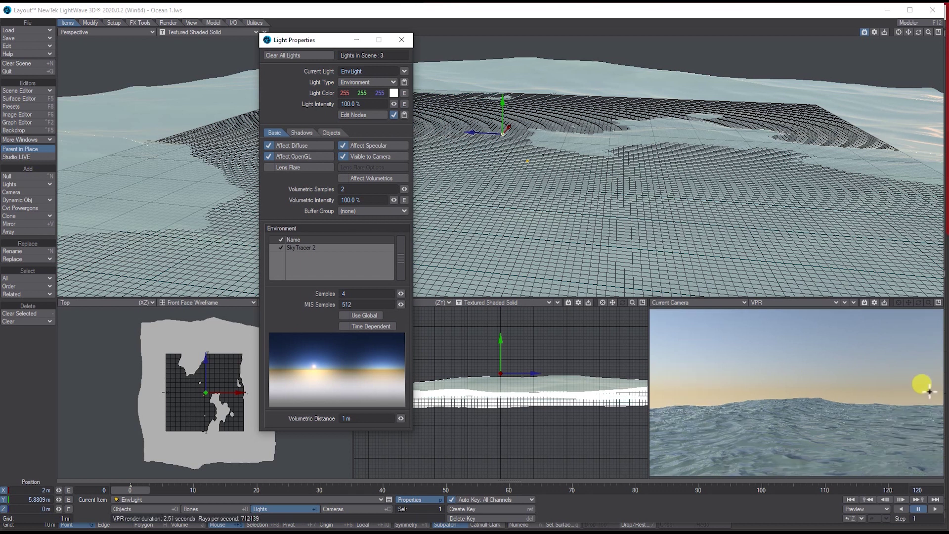
{"action": "double_click", "coordinate": [306, 249]}
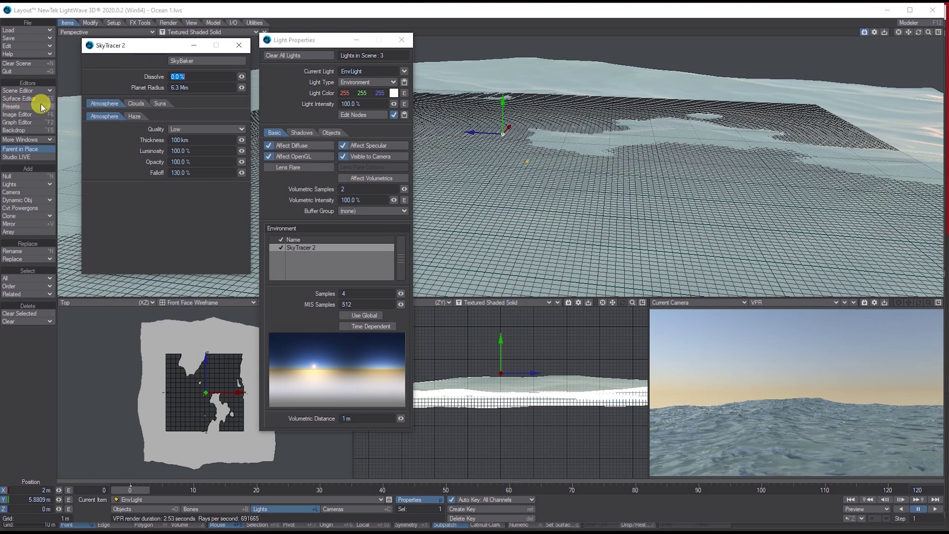
Browse the SkyTracer presets to the built-in Volumetric Clouds category.
{"action": "left_click", "coordinate": [22, 106]}
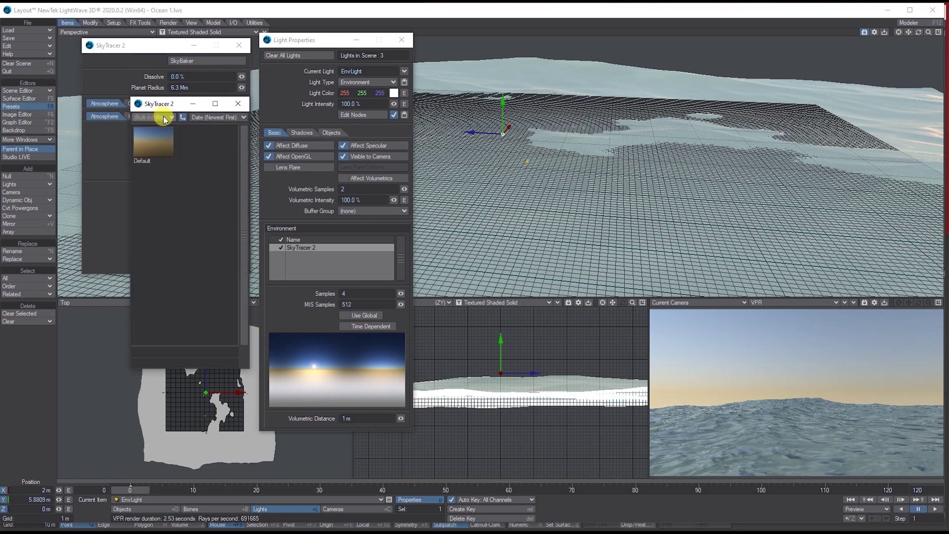
{"action": "left_click", "coordinate": [191, 117]}
{"action": "left_click", "coordinate": [209, 115]}
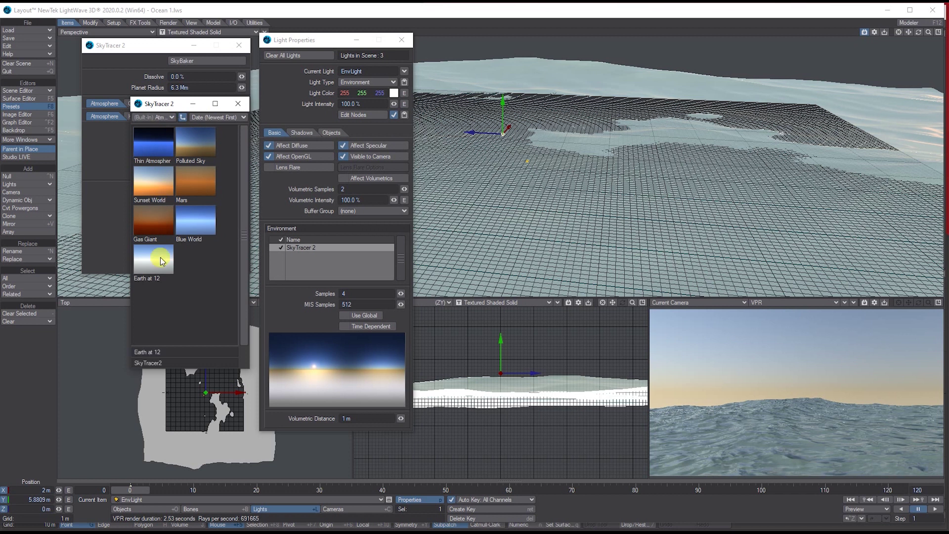
{"action": "left_click", "coordinate": [154, 117]}
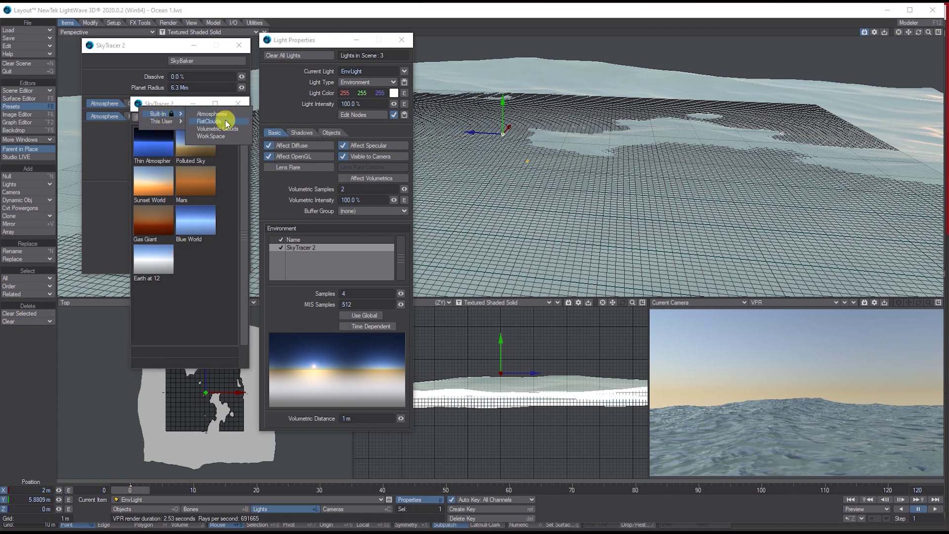
{"action": "left_click", "coordinate": [221, 126]}
{"action": "left_click", "coordinate": [154, 117]}
{"action": "mouse_move", "coordinate": [164, 115]}
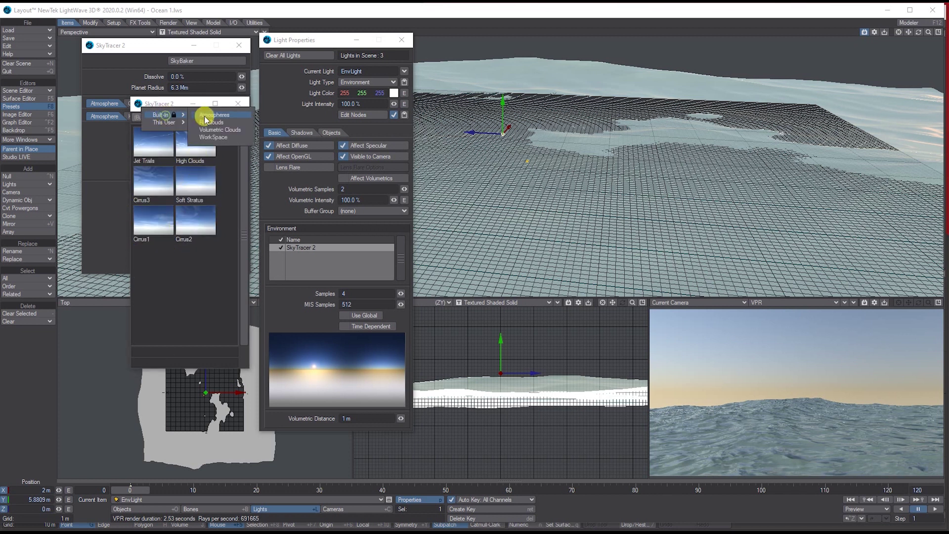
{"action": "left_click", "coordinate": [207, 130]}
Load the Light Clouds preset without extra settings, select Big Cumulus, and close the browser.
{"action": "double_click", "coordinate": [154, 143]}
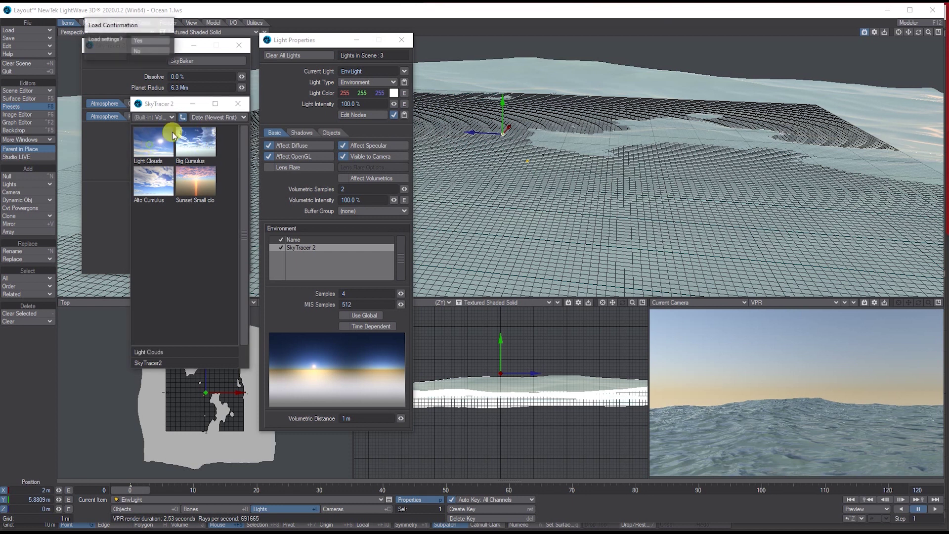
{"action": "left_click", "coordinate": [159, 53]}
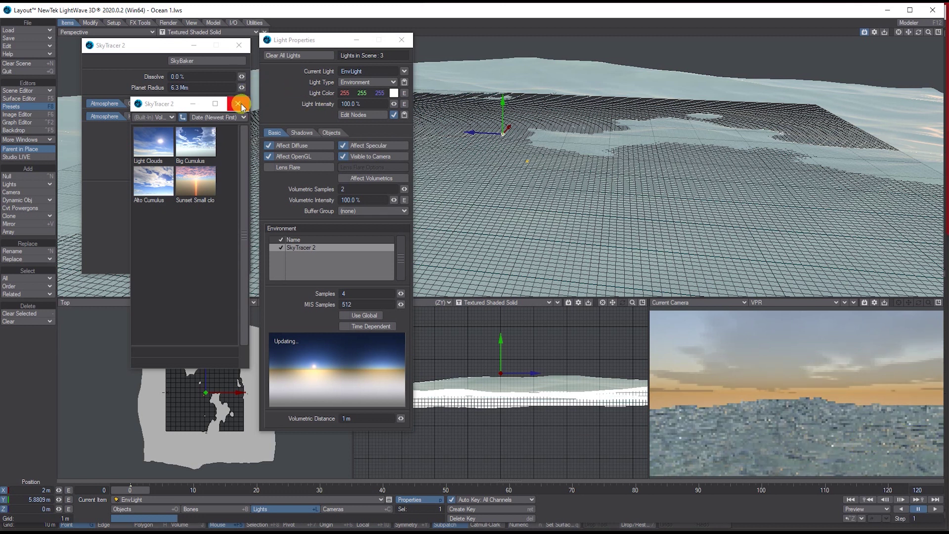
{"action": "left_click", "coordinate": [200, 144]}
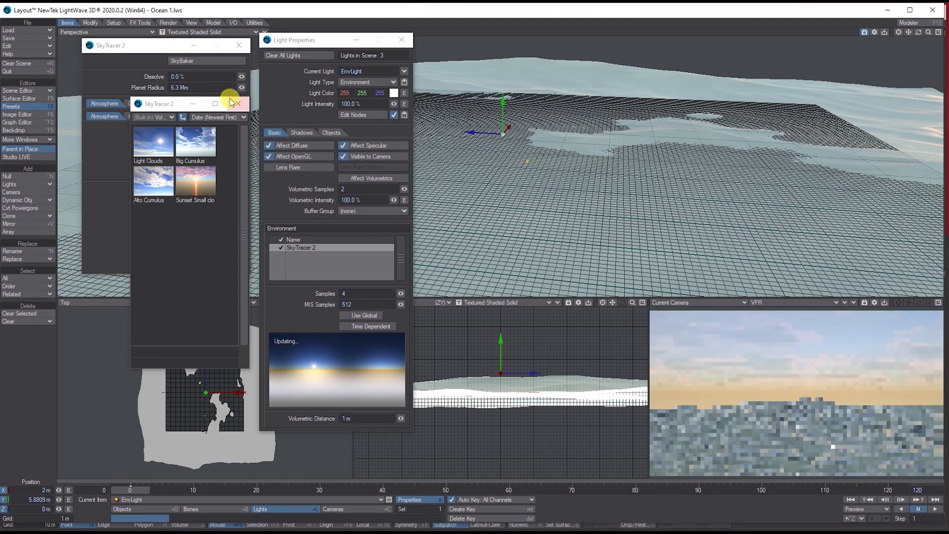
{"action": "left_click", "coordinate": [238, 105]}
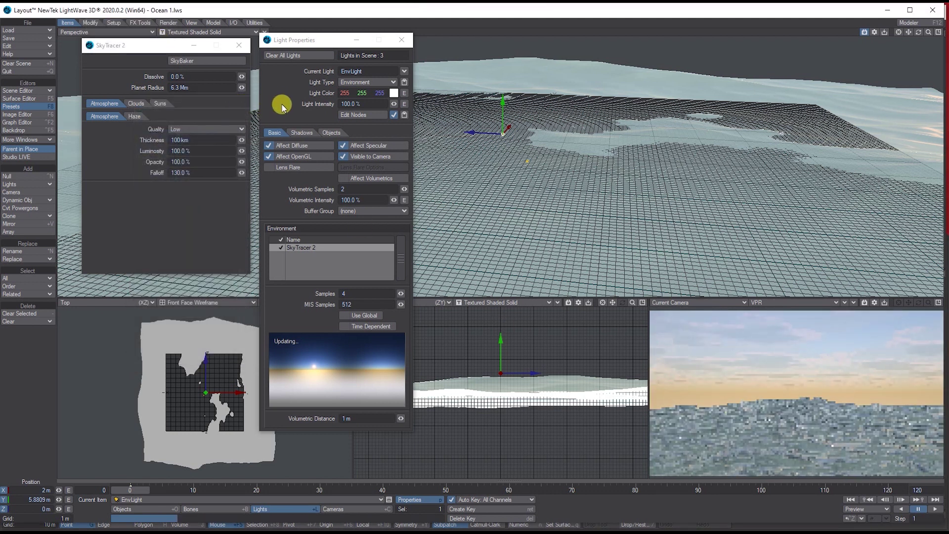
In SkyTracer's Atmosphere settings, set Quality Medium, Luminosity 50% and Thickness 120 km.
{"action": "left_click", "coordinate": [141, 44]}
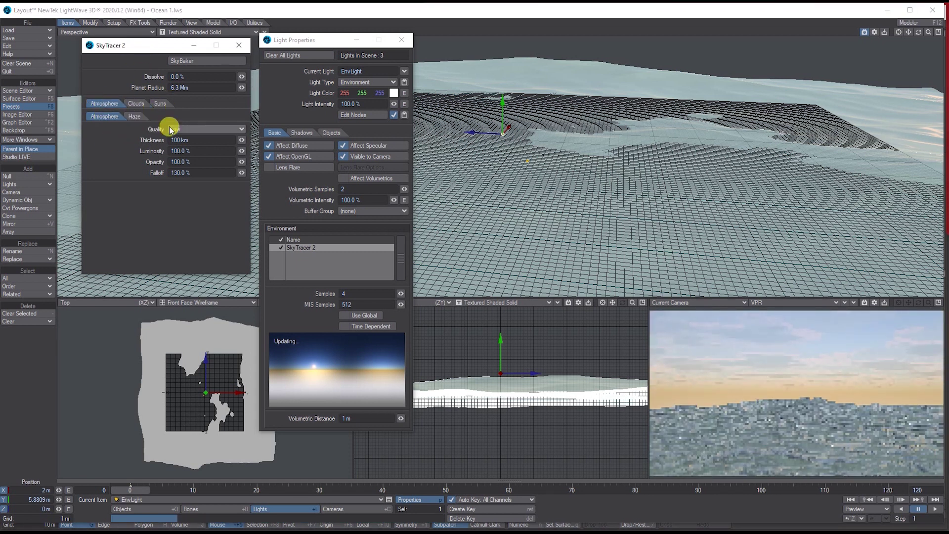
{"action": "left_click", "coordinate": [198, 130]}
{"action": "left_click", "coordinate": [188, 132]}
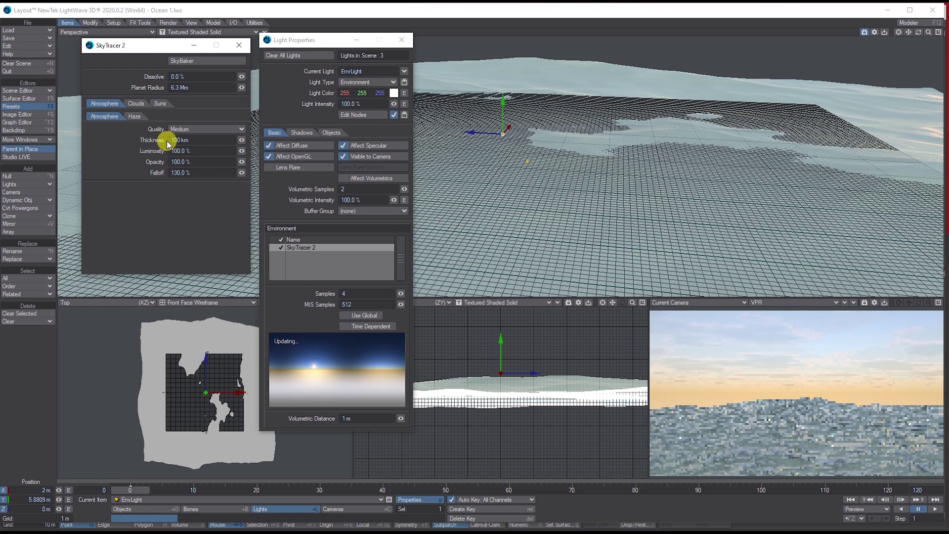
{"action": "left_click", "coordinate": [192, 149]}
{"action": "key", "text": "Tab"}
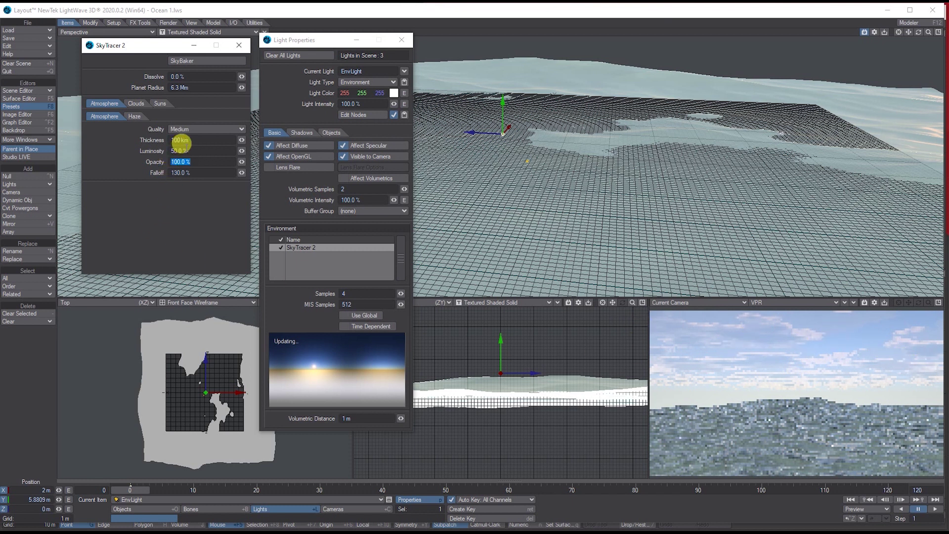
{"action": "left_click", "coordinate": [181, 138]}
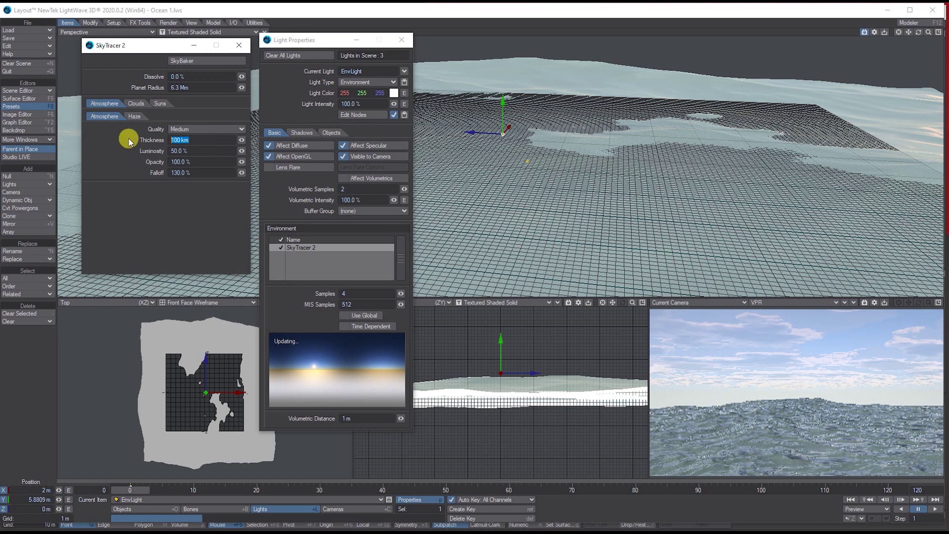
{"action": "type", "text": "120 km"}
{"action": "key", "text": "Return"}
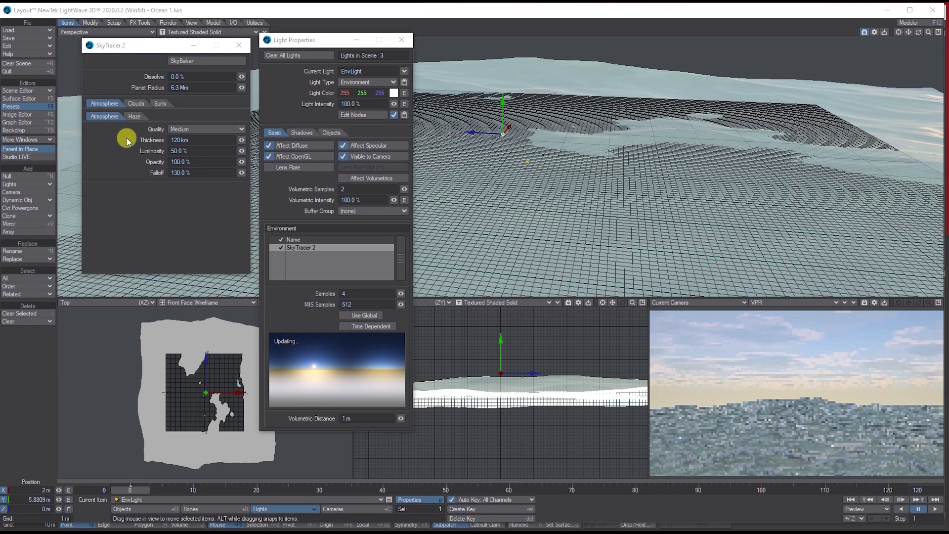
Turn on the low-altitude clouds and their textured cloud shadows.
{"action": "left_click", "coordinate": [140, 103]}
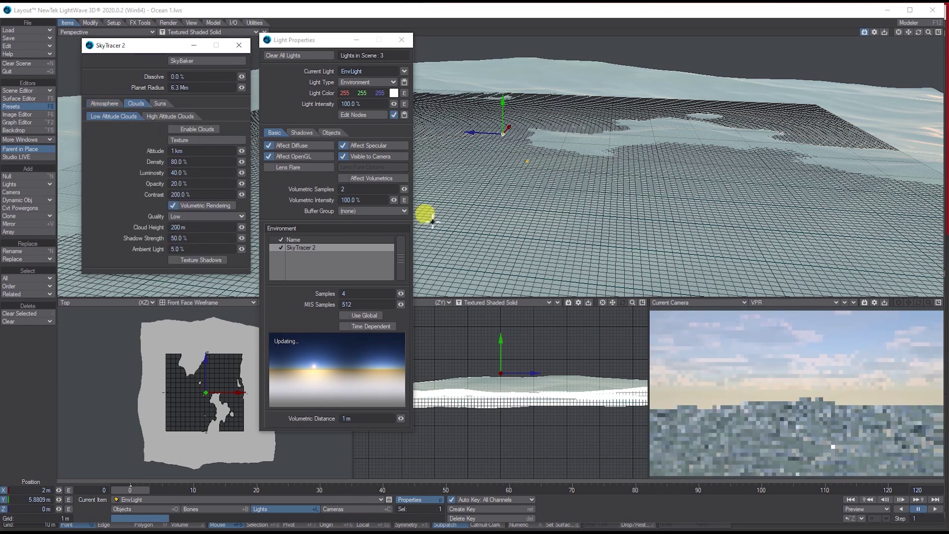
{"action": "left_click", "coordinate": [194, 129]}
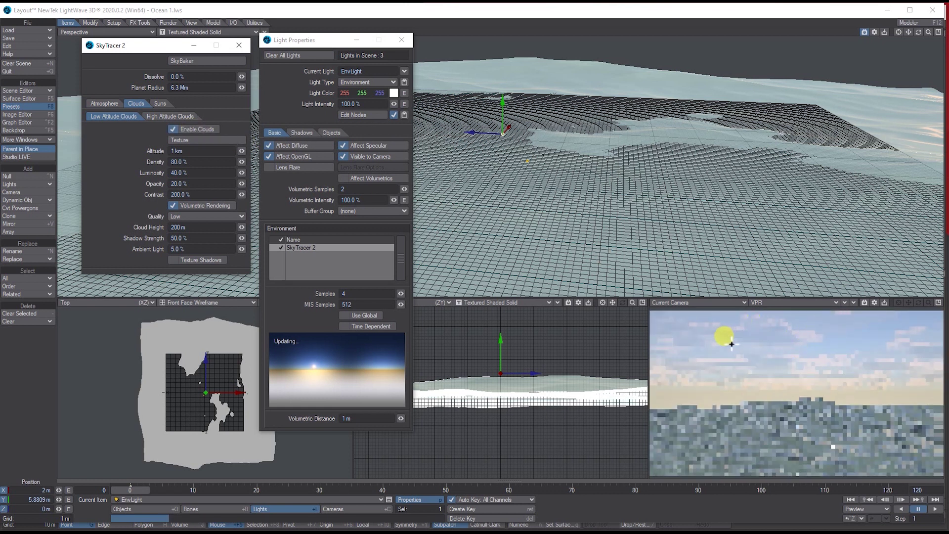
{"action": "left_click", "coordinate": [198, 260]}
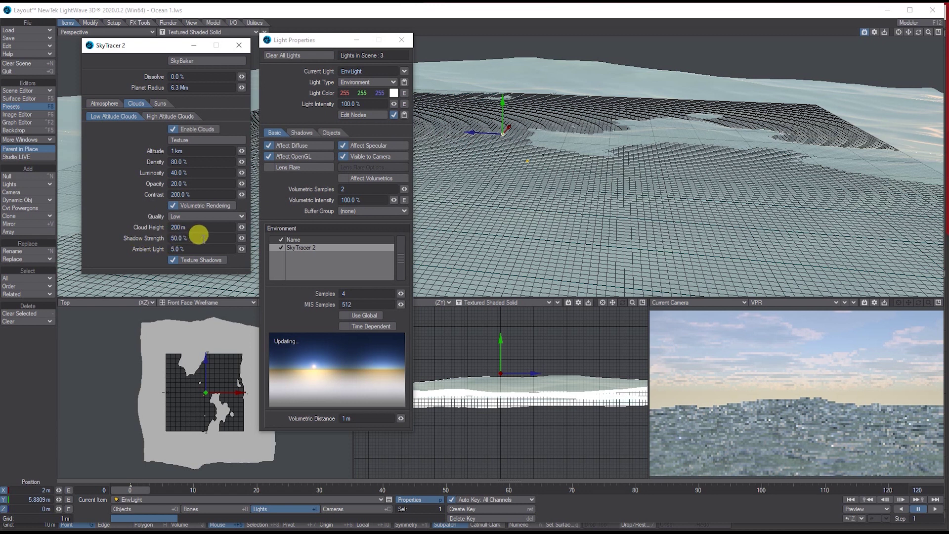
Set low-altitude cloud quality to Medium and make the camera the current item.
{"action": "left_click", "coordinate": [191, 216]}
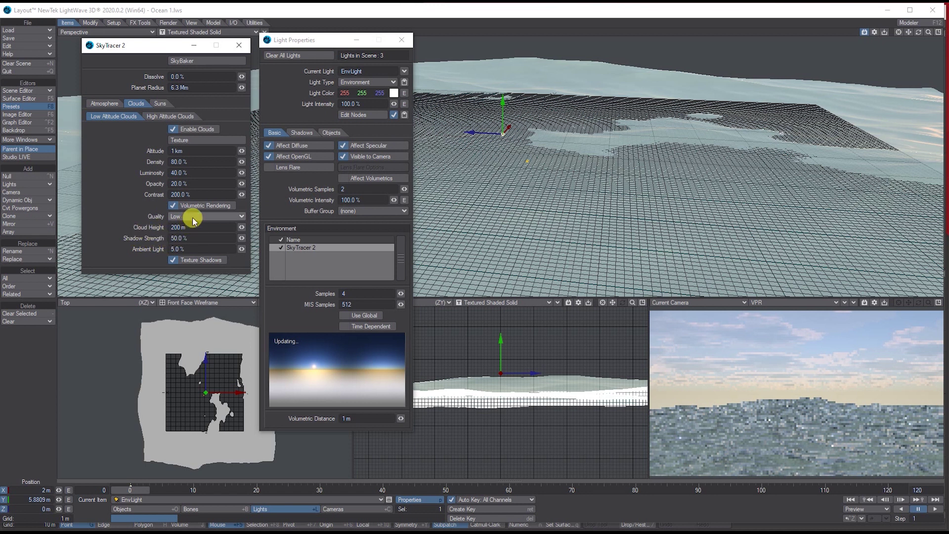
{"action": "left_click", "coordinate": [193, 226]}
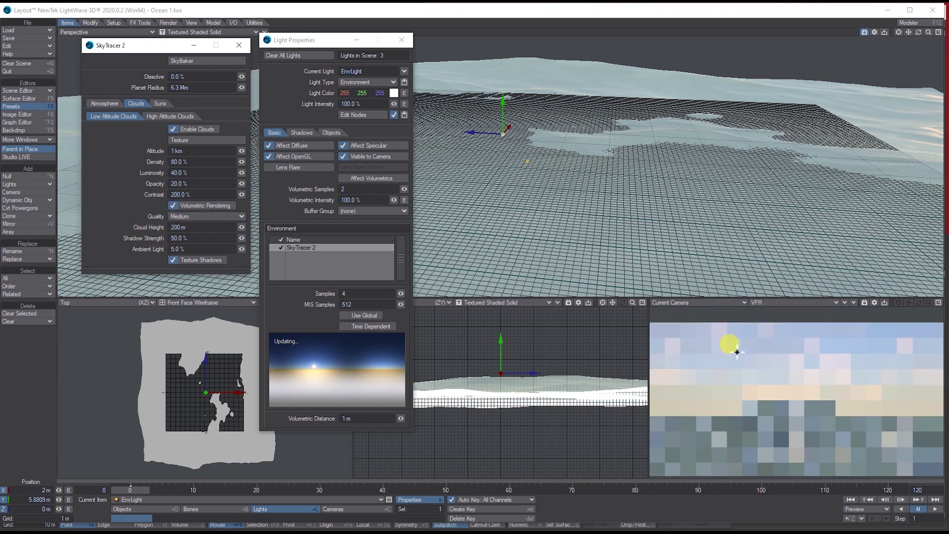
{"action": "left_click_drag", "start_coordinate": [726, 354], "coordinate": [901, 343]}
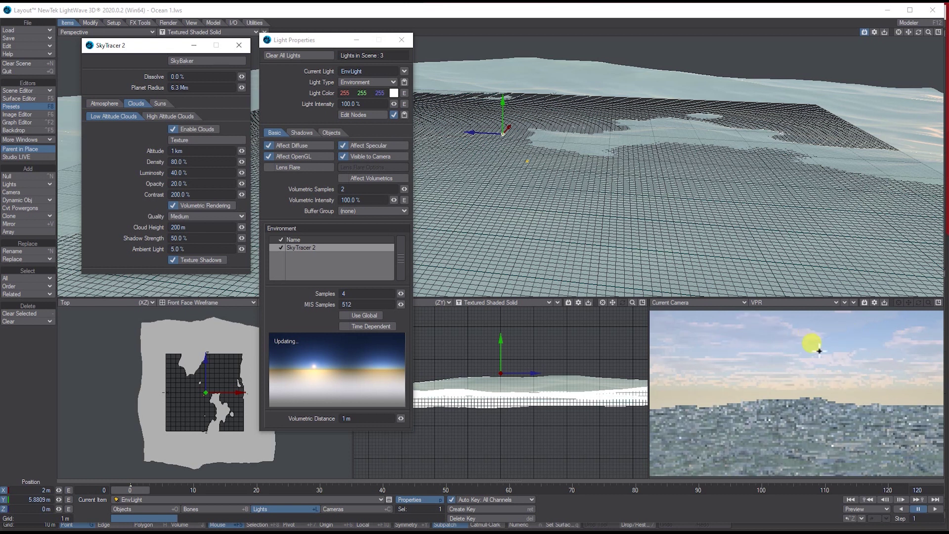
{"action": "left_click", "coordinate": [346, 509]}
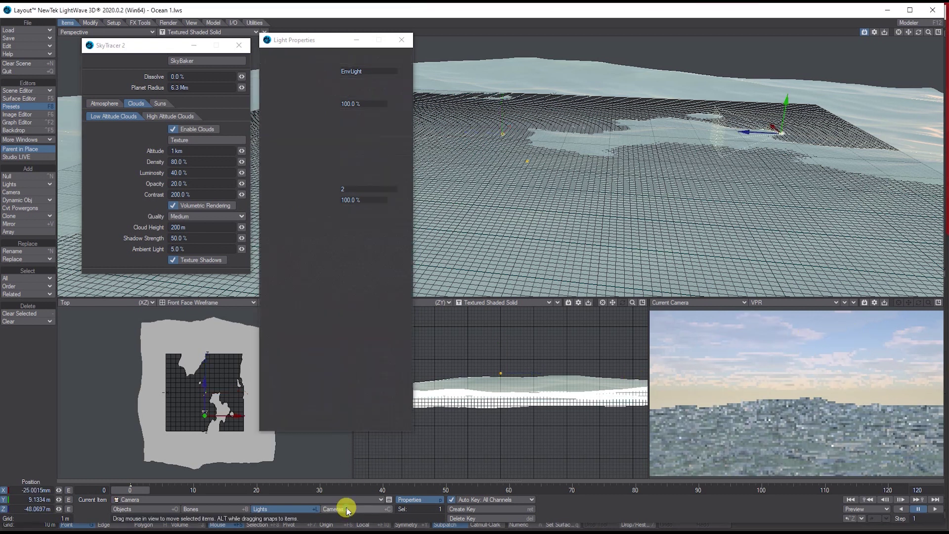
{"action": "left_click", "coordinate": [422, 500]}
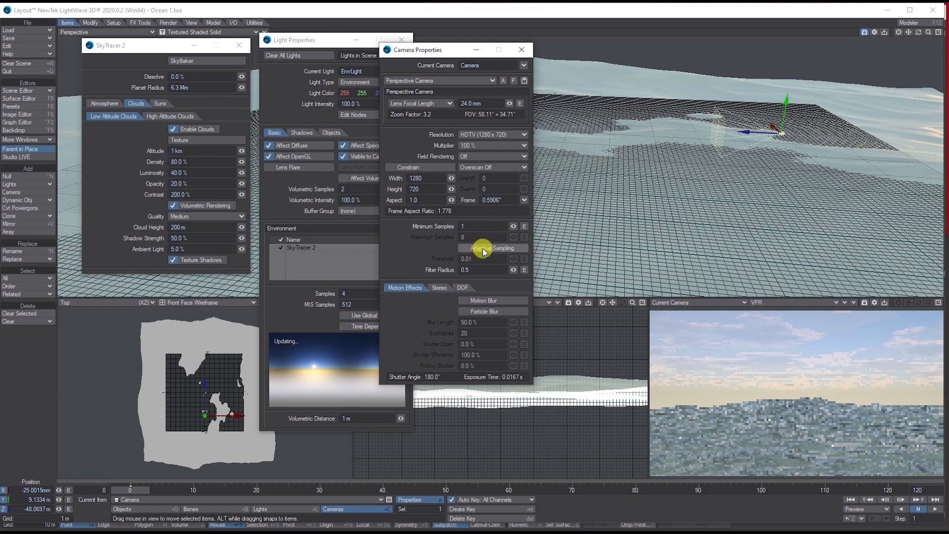
{"action": "left_click", "coordinate": [168, 23]}
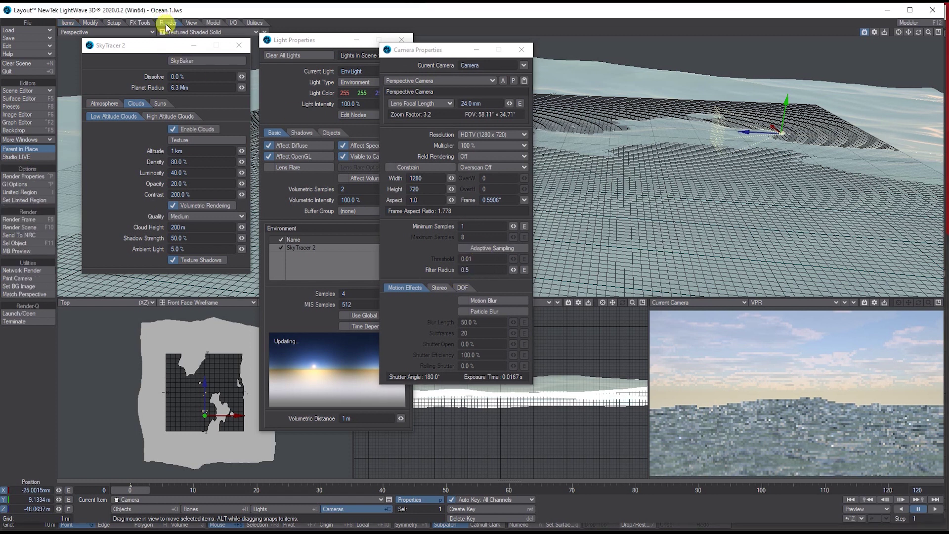
{"action": "left_click", "coordinate": [23, 177]}
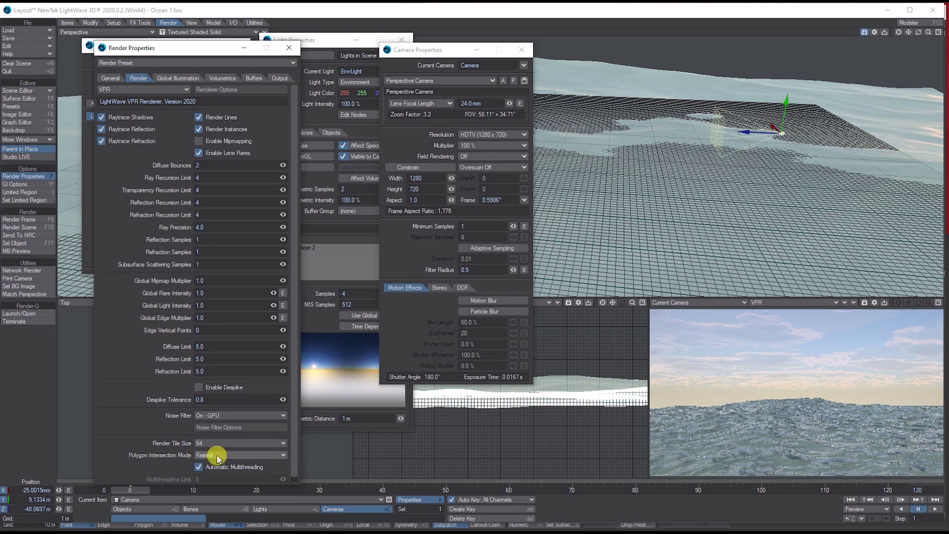
{"action": "left_click", "coordinate": [289, 49]}
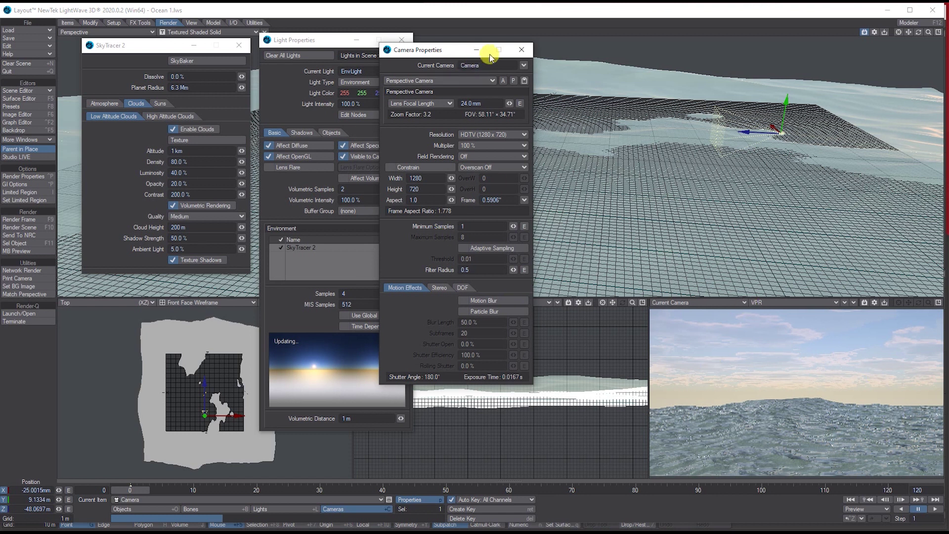
{"action": "left_click", "coordinate": [523, 50]}
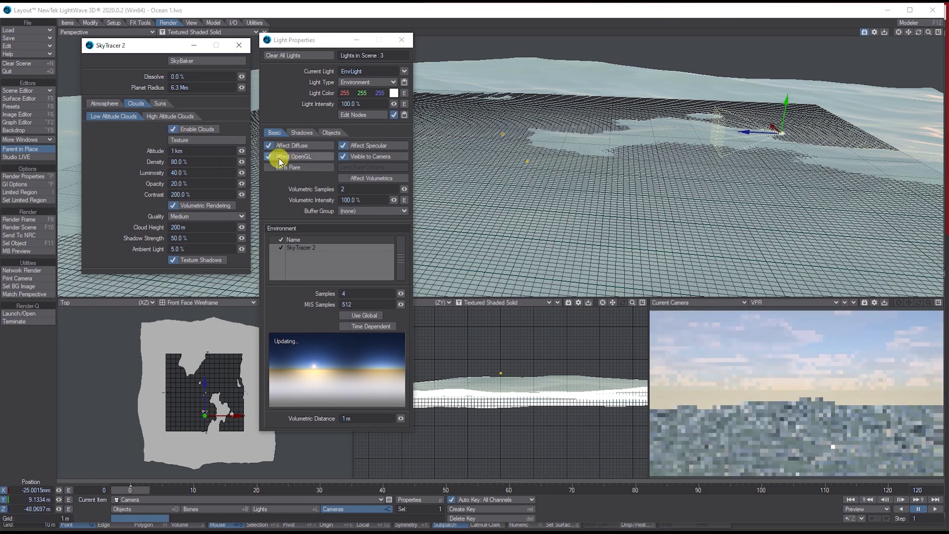
Open the low-altitude cloud texture, nudge its value, and switch the pattern to Hybrid Multi-fractal.
{"action": "left_click", "coordinate": [180, 140]}
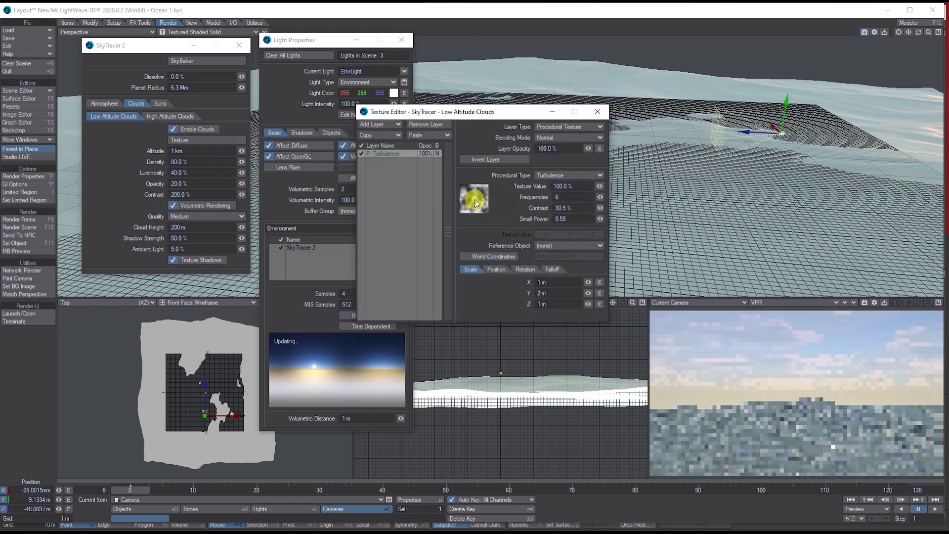
{"action": "mouse_move", "coordinate": [599, 186]}
{"action": "left_mouse_down"}
{"action": "mouse_move", "coordinate": [588, 186]}
{"action": "mouse_move", "coordinate": [600, 186]}
{"action": "left_mouse_up"}
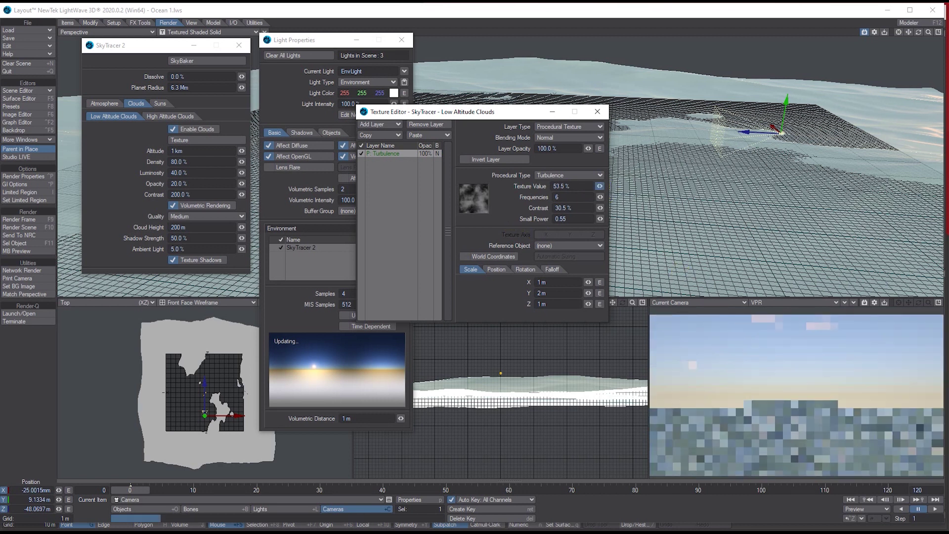
{"action": "left_click_drag", "start_coordinate": [599, 186], "coordinate": [633, 186]}
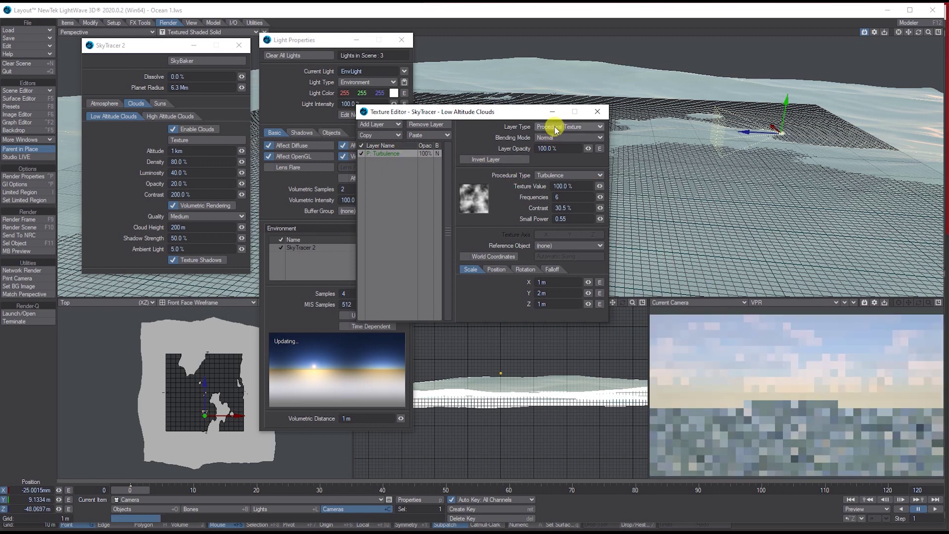
{"action": "left_click", "coordinate": [554, 175]}
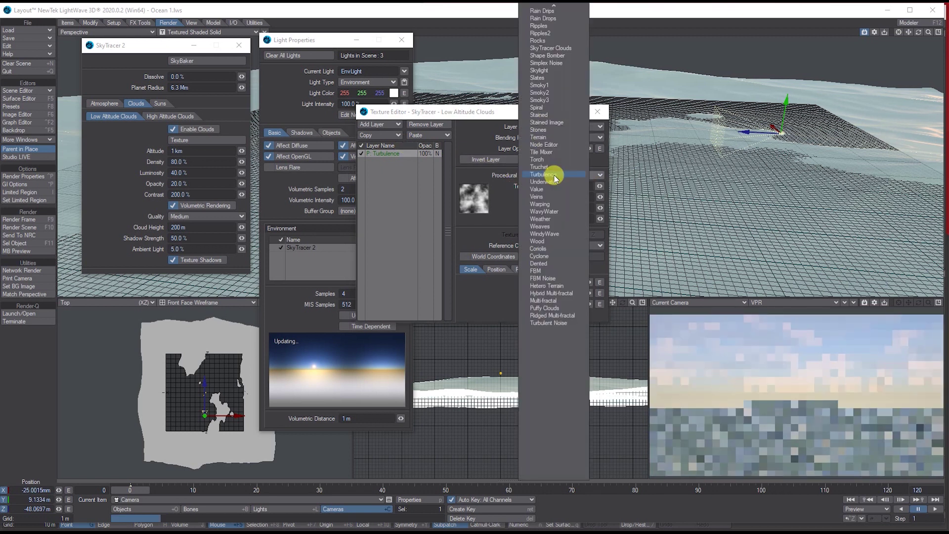
{"action": "left_click", "coordinate": [553, 293]}
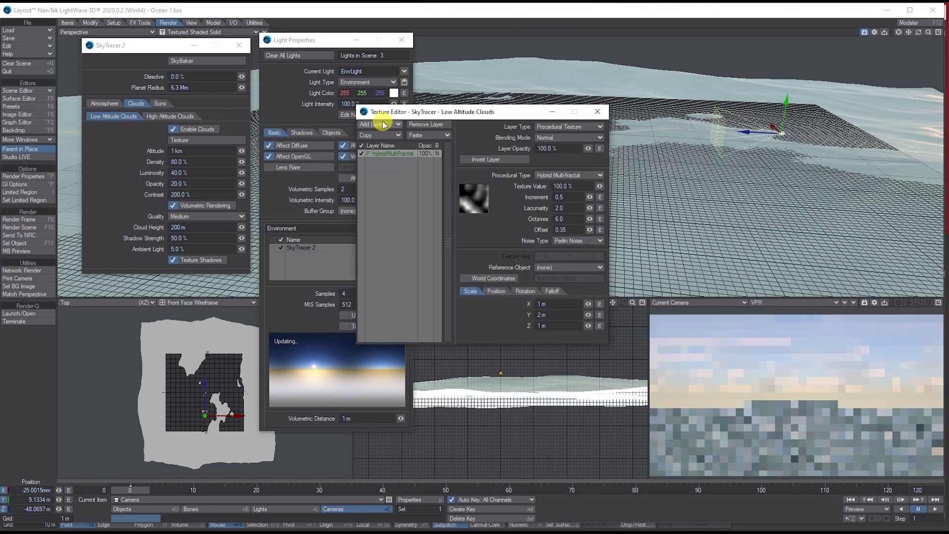
Switch the cloud pattern back to Turbulence and close the Texture Editor.
{"action": "left_click", "coordinate": [574, 126]}
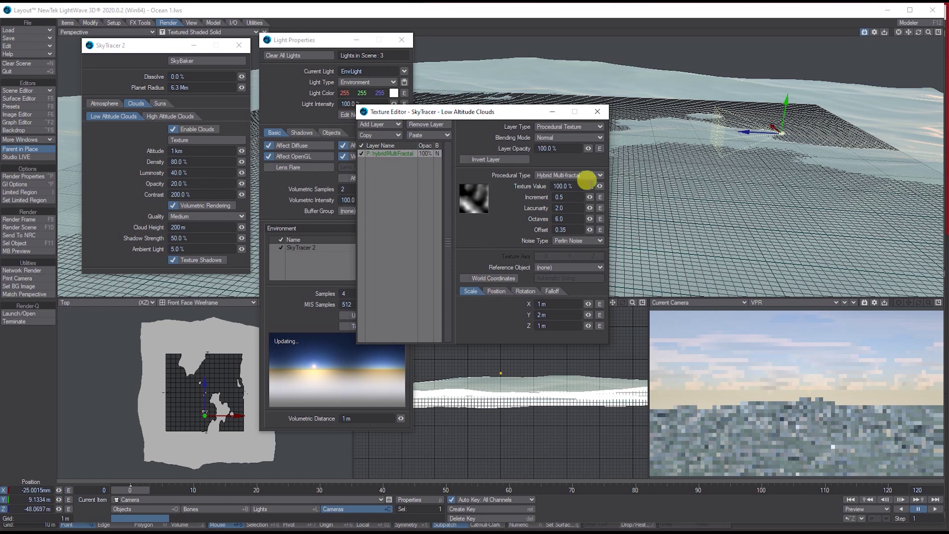
{"action": "left_click", "coordinate": [555, 176]}
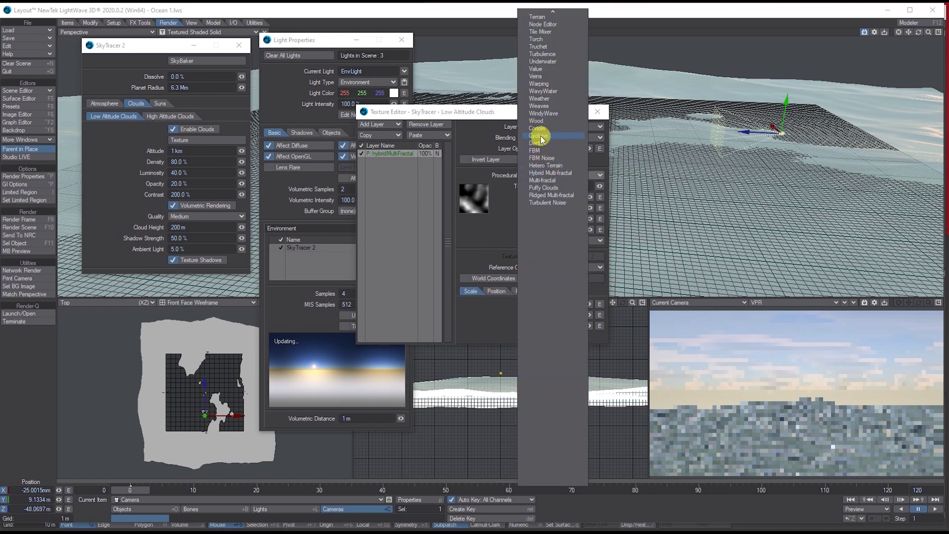
{"action": "left_click", "coordinate": [542, 55]}
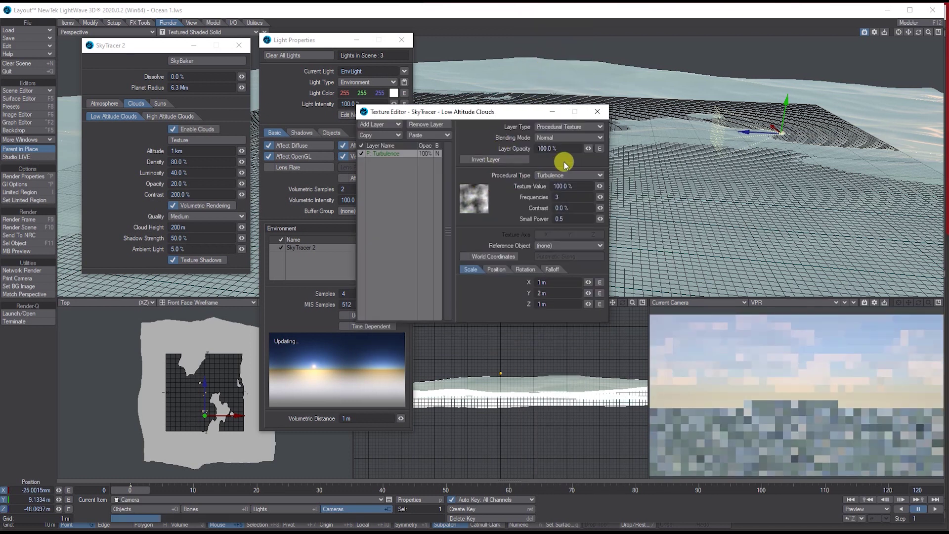
{"action": "left_click", "coordinate": [597, 111]}
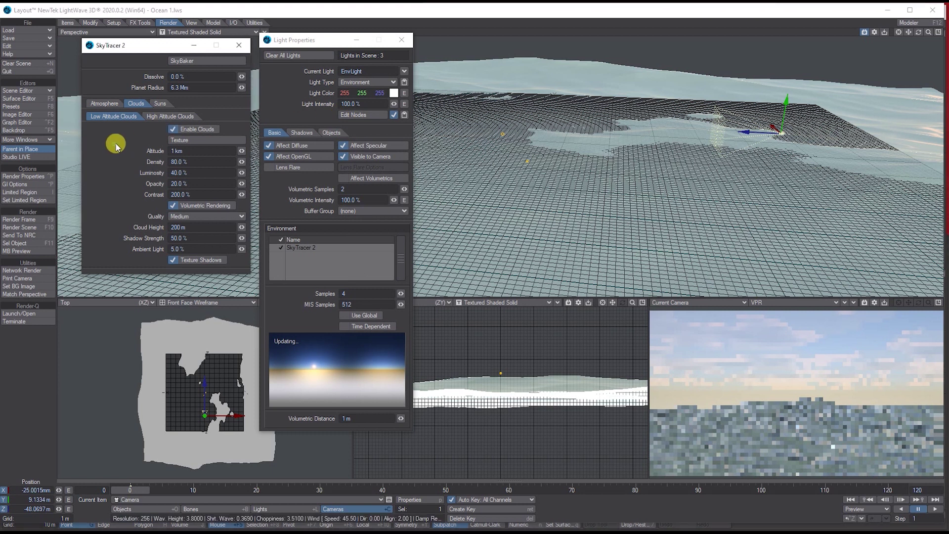
Enable the high-altitude clouds and set Altitude 4 km and Density 65%.
{"action": "left_click", "coordinate": [146, 116]}
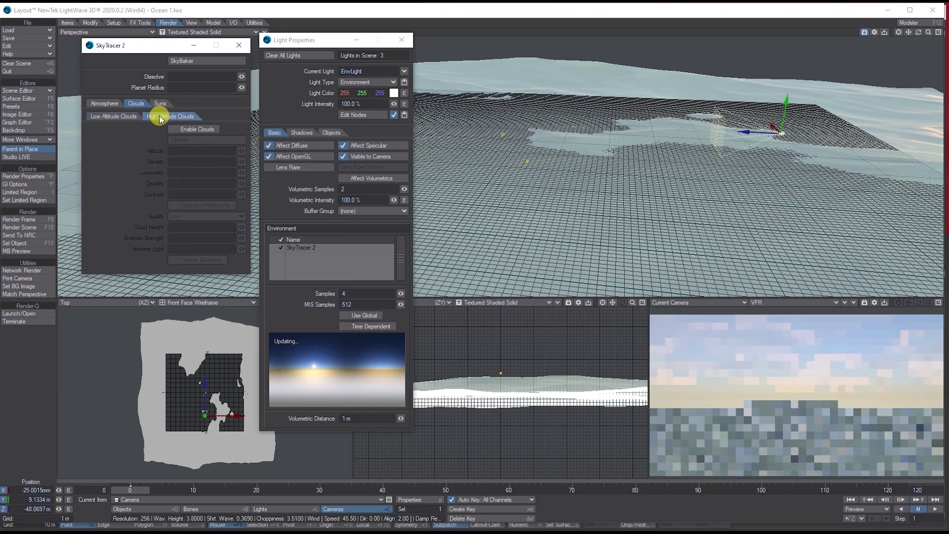
{"action": "left_click", "coordinate": [175, 129]}
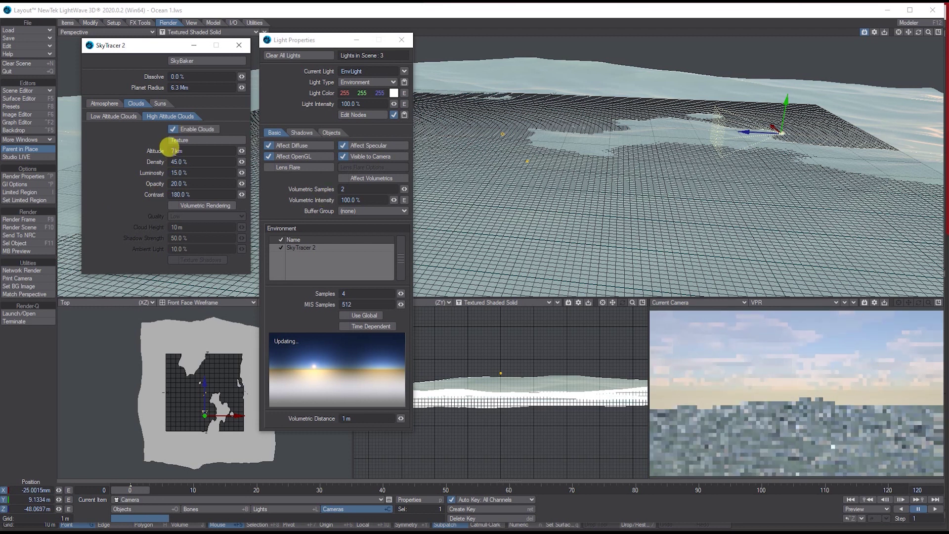
{"action": "left_click", "coordinate": [121, 116]}
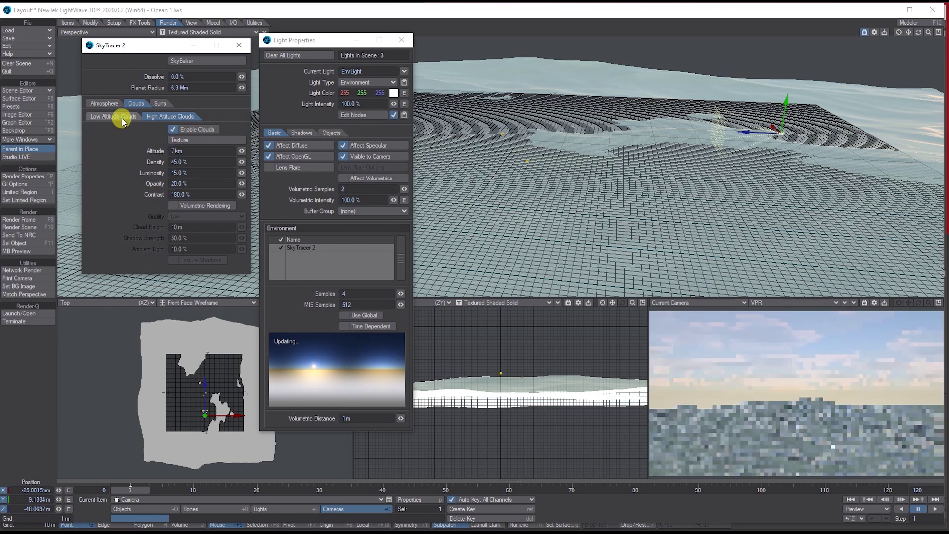
{"action": "left_click", "coordinate": [168, 117]}
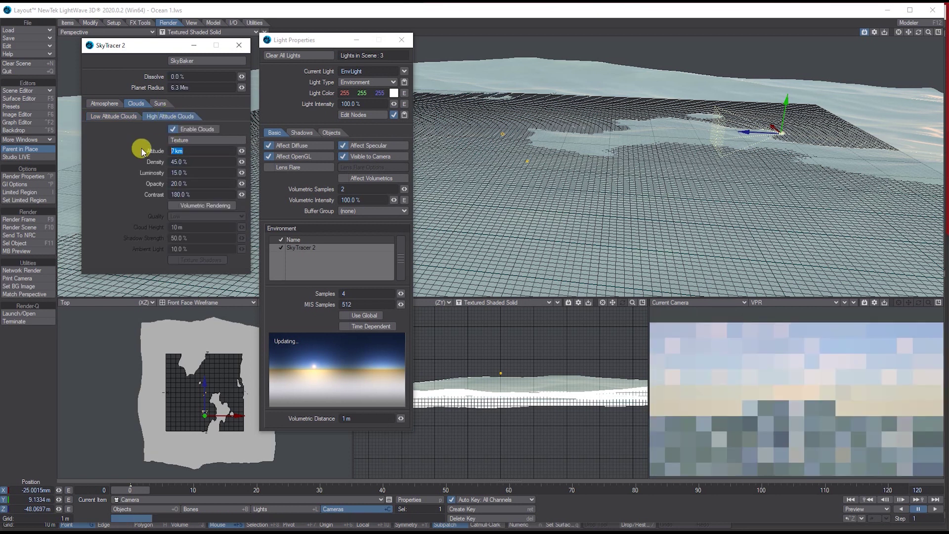
{"action": "type", "text": "4 "}
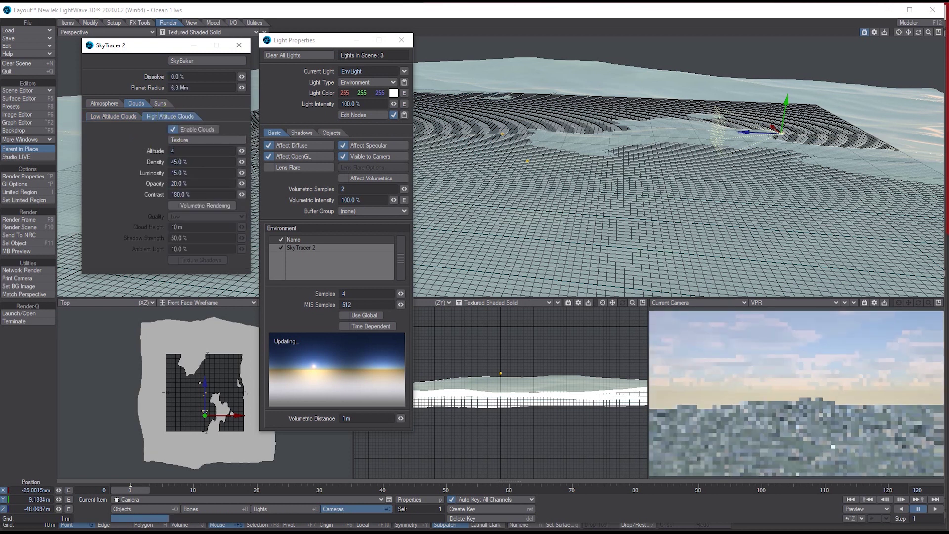
{"action": "type", "text": "k"}
{"action": "key", "text": "Return"}
{"action": "left_click_drag", "start_coordinate": [194, 161], "coordinate": [171, 157]}
{"action": "type", "text": "65"}
{"action": "key", "text": "Tab"}
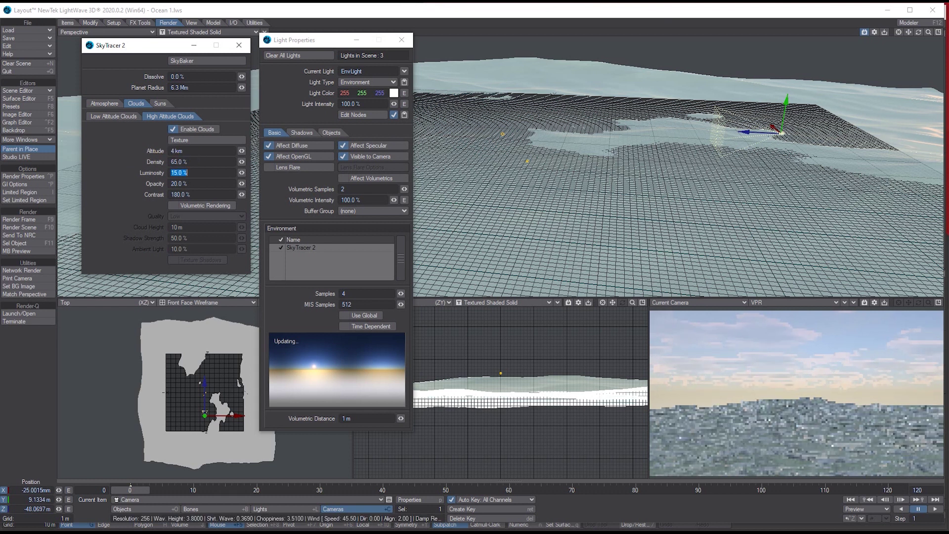
Leave volumetric rendering and texture shadows off, disable the high clouds, and show the sun settings.
{"action": "left_click", "coordinate": [195, 204]}
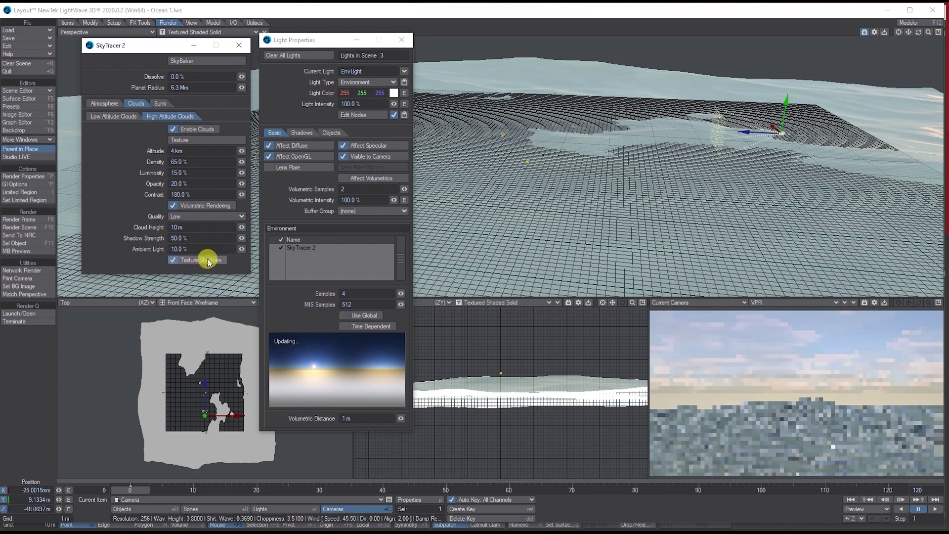
{"action": "left_click", "coordinate": [201, 260]}
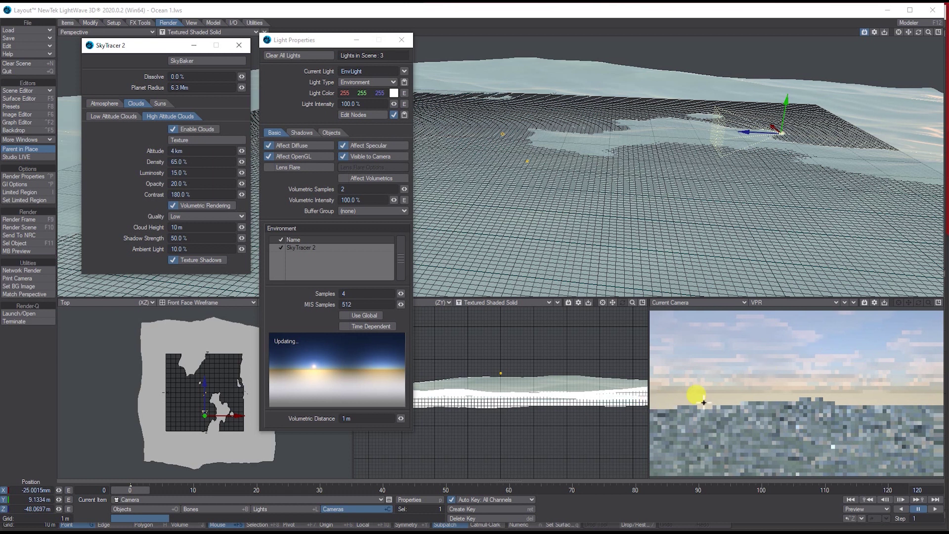
{"action": "left_click", "coordinate": [177, 262]}
{"action": "left_click", "coordinate": [173, 204]}
{"action": "left_click", "coordinate": [175, 130]}
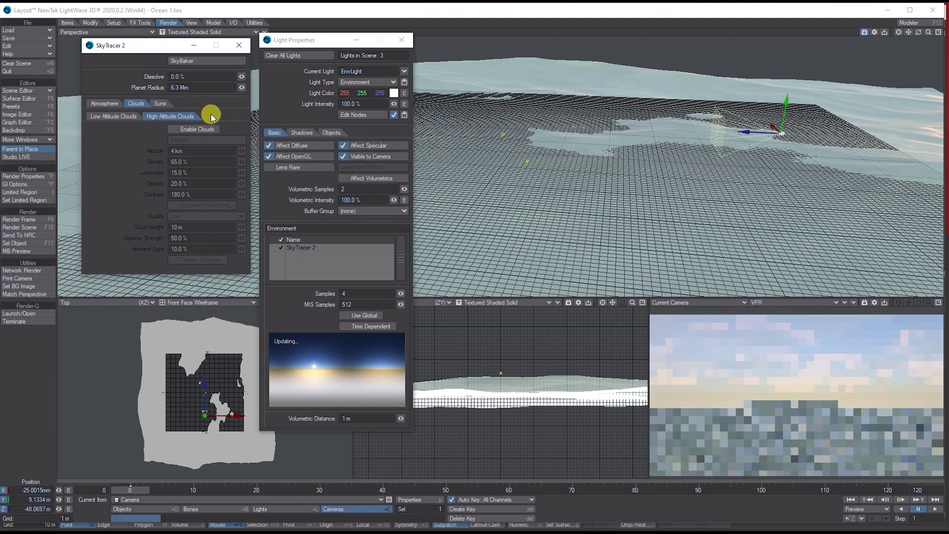
{"action": "left_click", "coordinate": [160, 103]}
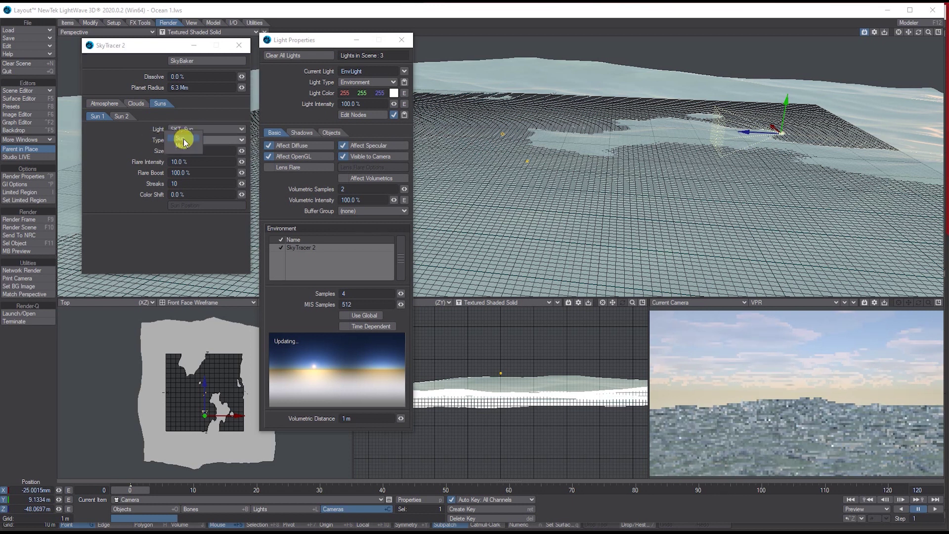
Keep Sun 1 as Sun type after trying Moon, and enlarge it to 51% size.
{"action": "left_click", "coordinate": [184, 141]}
{"action": "left_click", "coordinate": [186, 149]}
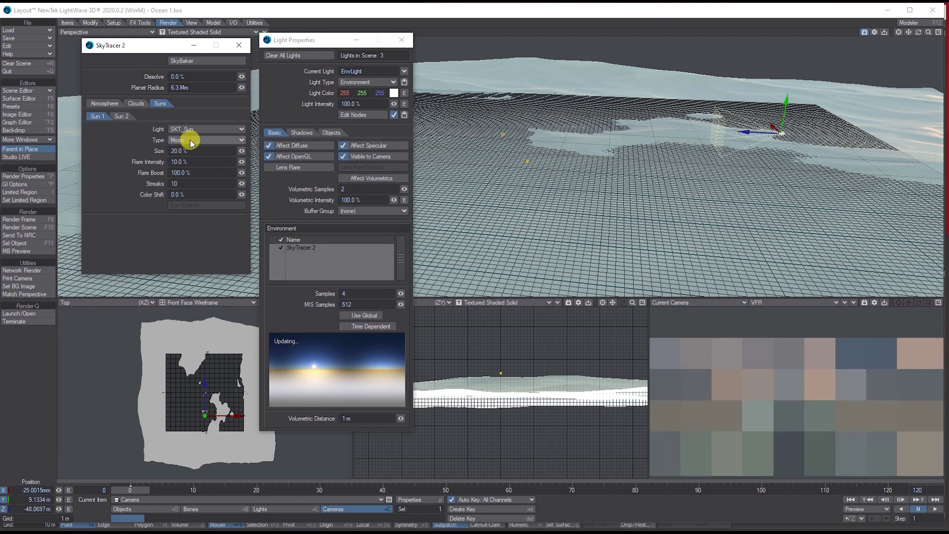
{"action": "left_click", "coordinate": [191, 141]}
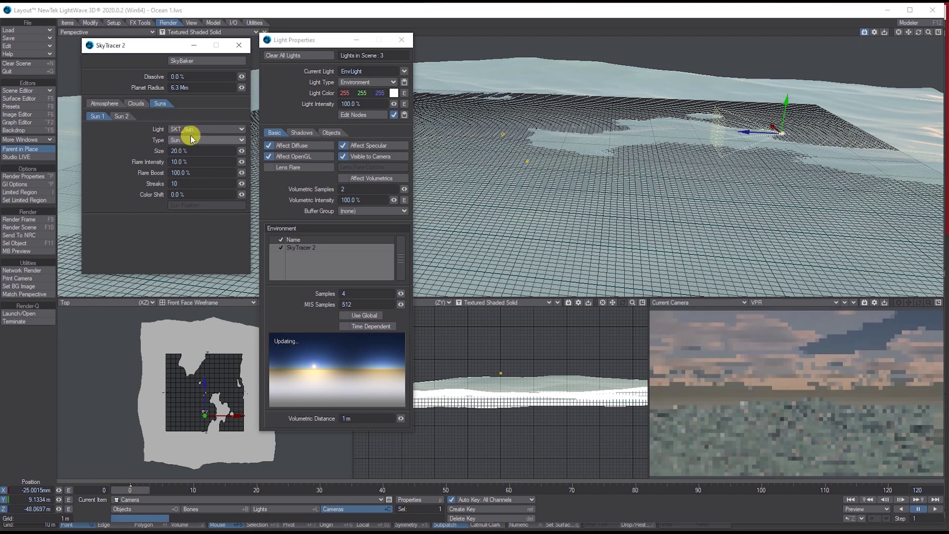
{"action": "left_click", "coordinate": [191, 135]}
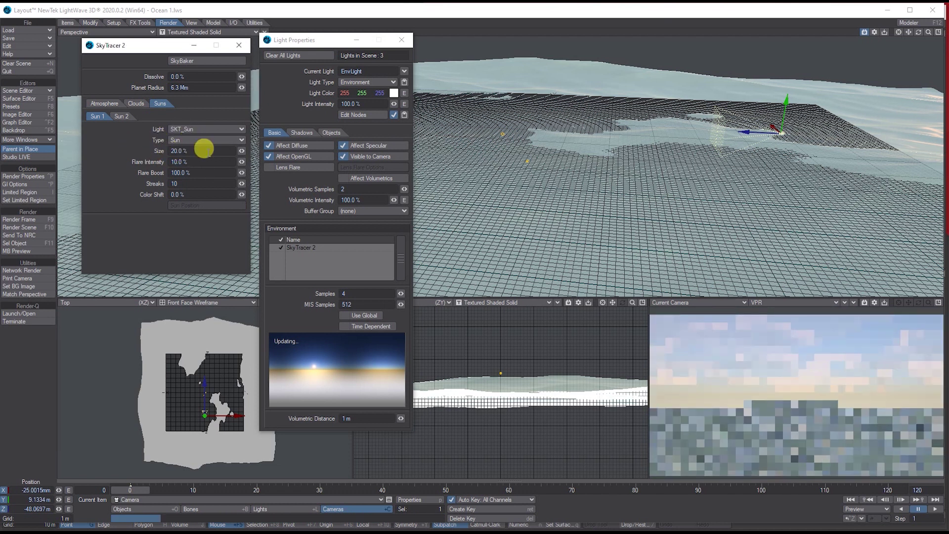
{"action": "left_click_drag", "start_coordinate": [241, 153], "coordinate": [242, 151]}
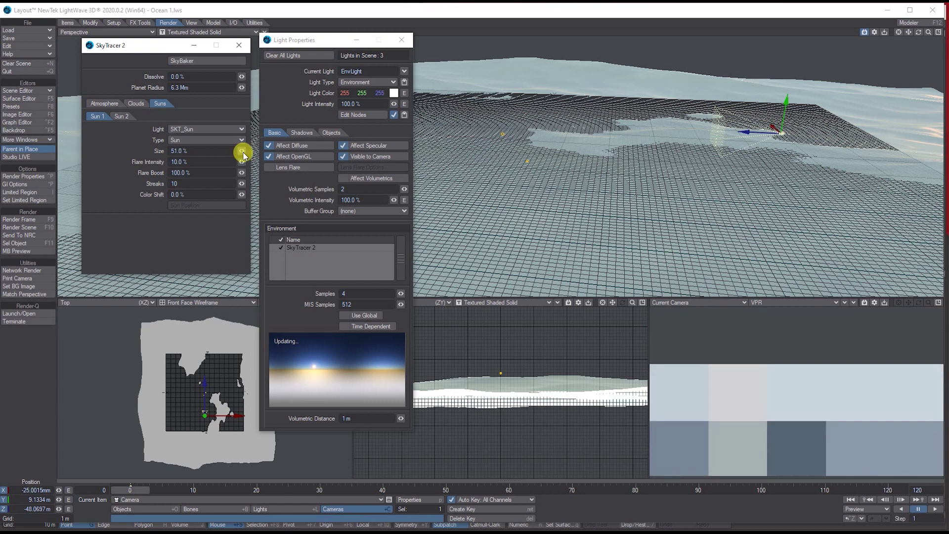
{"action": "left_click_drag", "start_coordinate": [892, 360], "coordinate": [942, 365]}
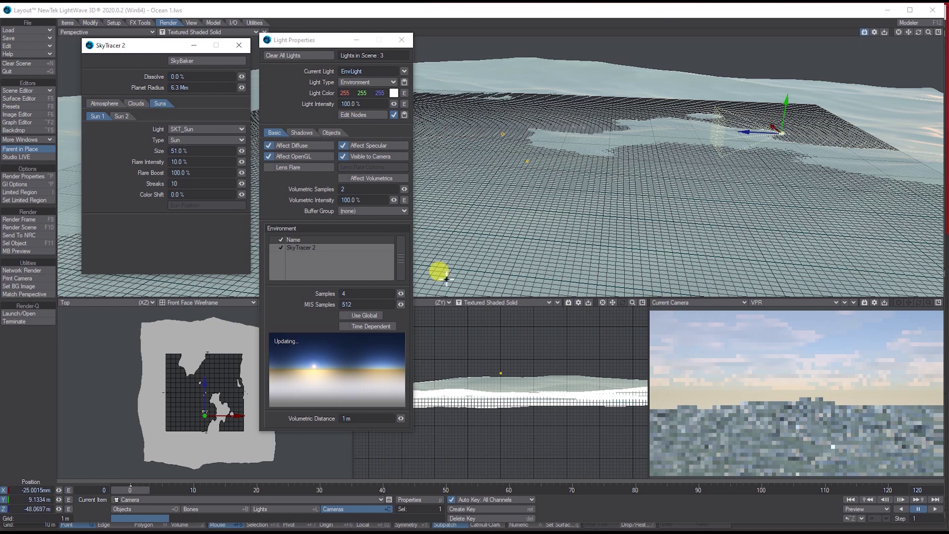
{"action": "mouse_move", "coordinate": [319, 354]}
{"action": "left_mouse_down"}
{"action": "mouse_move", "coordinate": [286, 335]}
{"action": "mouse_move", "coordinate": [314, 366]}
{"action": "mouse_move", "coordinate": [315, 354]}
{"action": "left_mouse_up"}
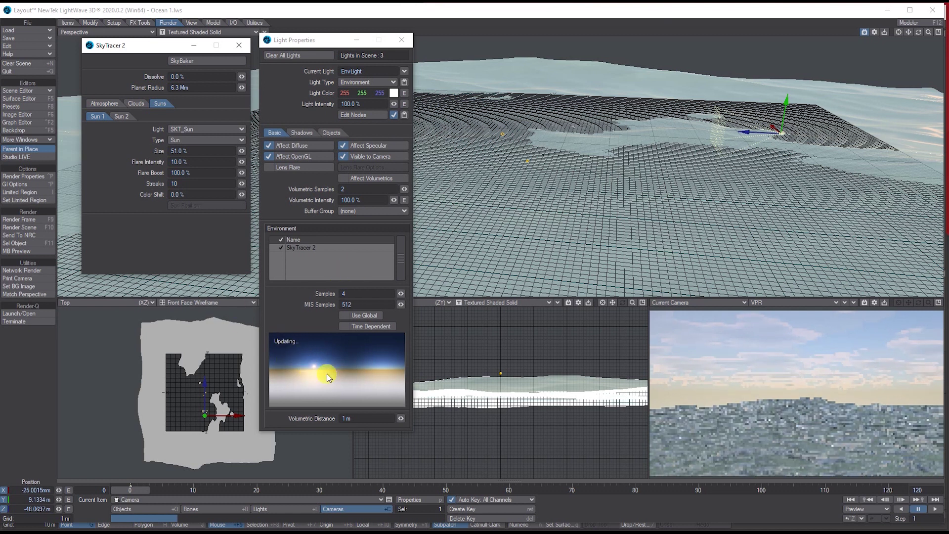
{"action": "mouse_move", "coordinate": [376, 362]}
{"action": "left_mouse_down"}
{"action": "mouse_move", "coordinate": [344, 335]}
{"action": "mouse_move", "coordinate": [317, 369]}
{"action": "mouse_move", "coordinate": [355, 392]}
{"action": "left_mouse_up"}
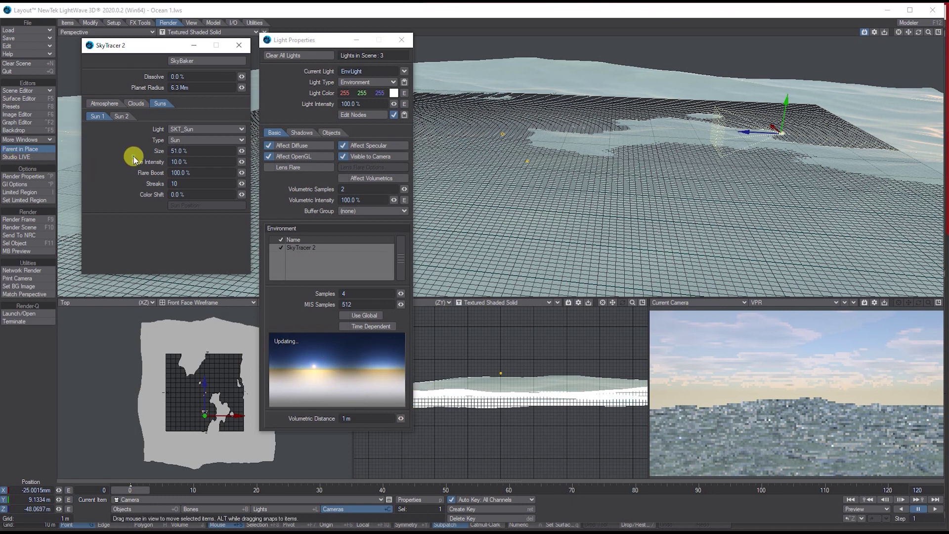
Give Sun 1 a 10% Color Shift.
{"action": "left_click", "coordinate": [191, 193]}
{"action": "type", "text": "10"}
{"action": "key", "text": "Return"}
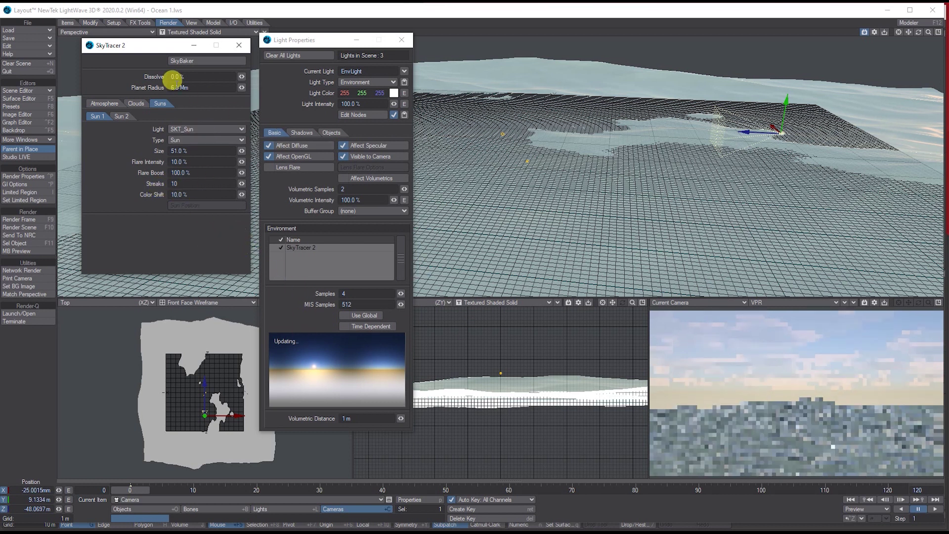
{"action": "left_click", "coordinate": [135, 103]}
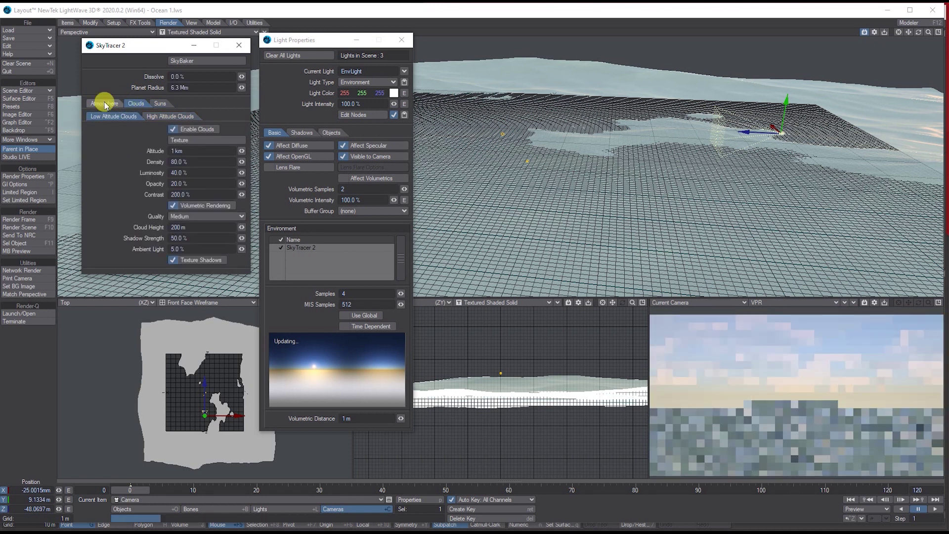
Switch to the Atmosphere settings, move the SkyTracer window aside, and open Sky Baker.
{"action": "left_click", "coordinate": [105, 103]}
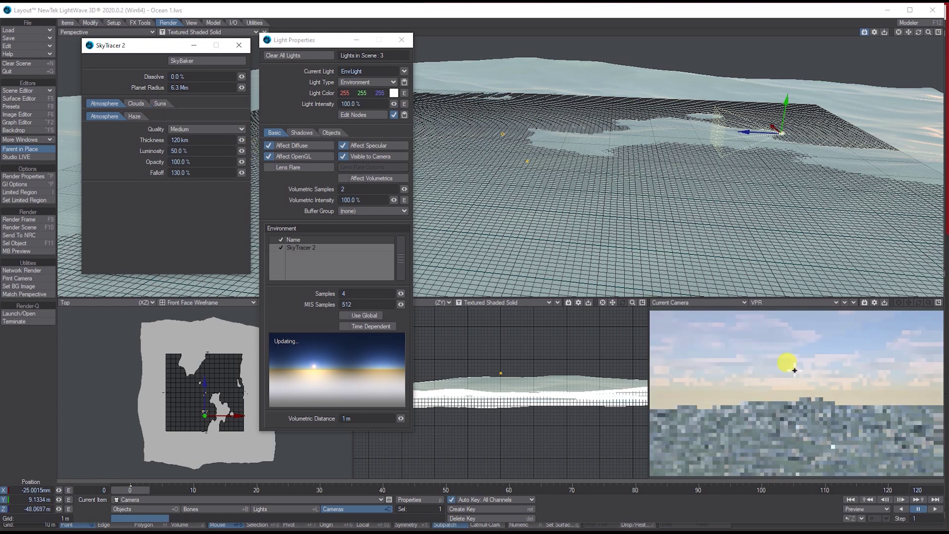
{"action": "left_click_drag", "start_coordinate": [743, 371], "coordinate": [795, 345]}
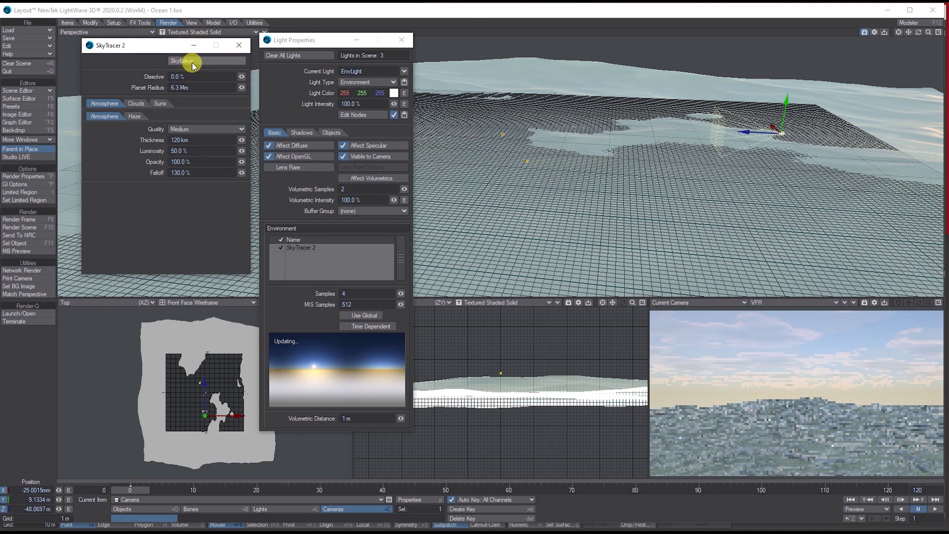
{"action": "left_click_drag", "start_coordinate": [188, 64], "coordinate": [295, 85]}
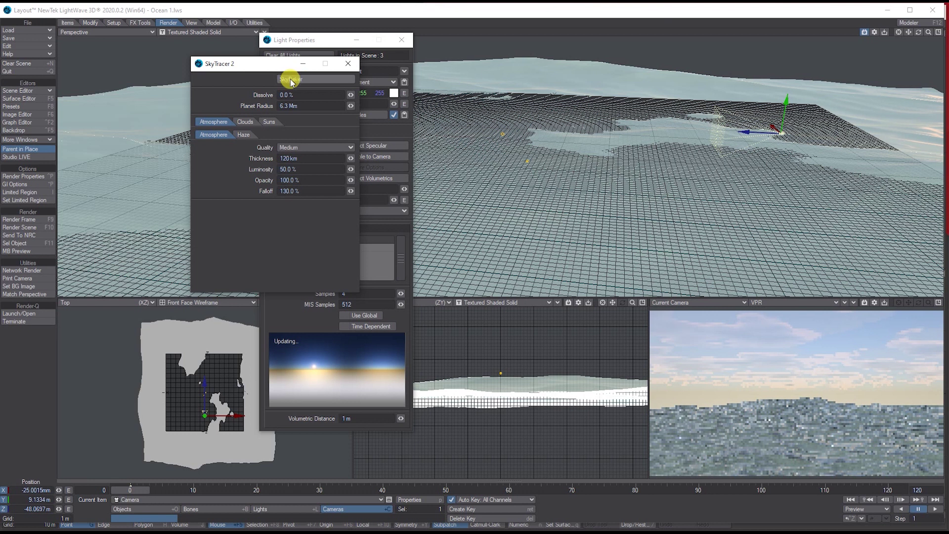
{"action": "left_click", "coordinate": [291, 80]}
Configure Sky Baker for 1024 resolution, LW_JPEG output in the Images folder, and Sphere mapping.
{"action": "left_click_drag", "start_coordinate": [187, 29], "coordinate": [443, 157]}
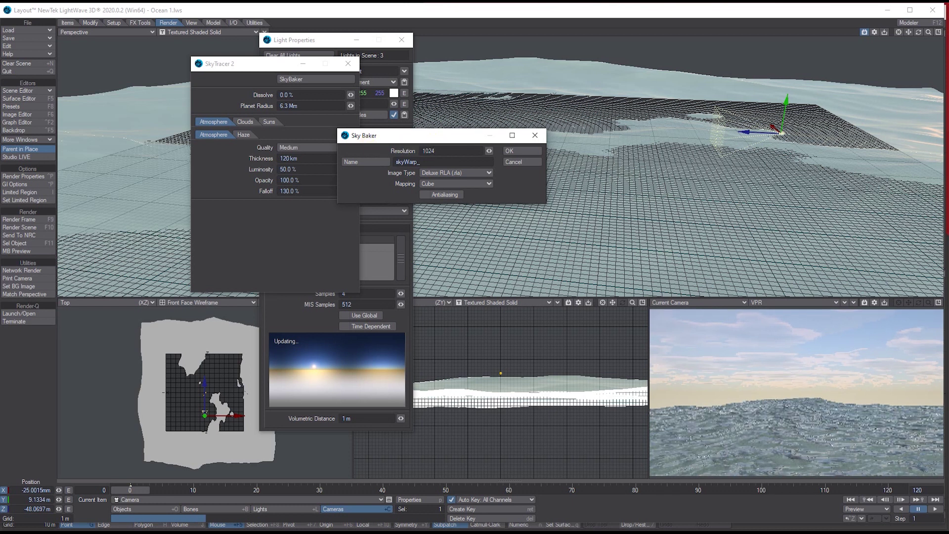
{"action": "left_click", "coordinate": [396, 170]}
{"action": "left_click", "coordinate": [363, 160]}
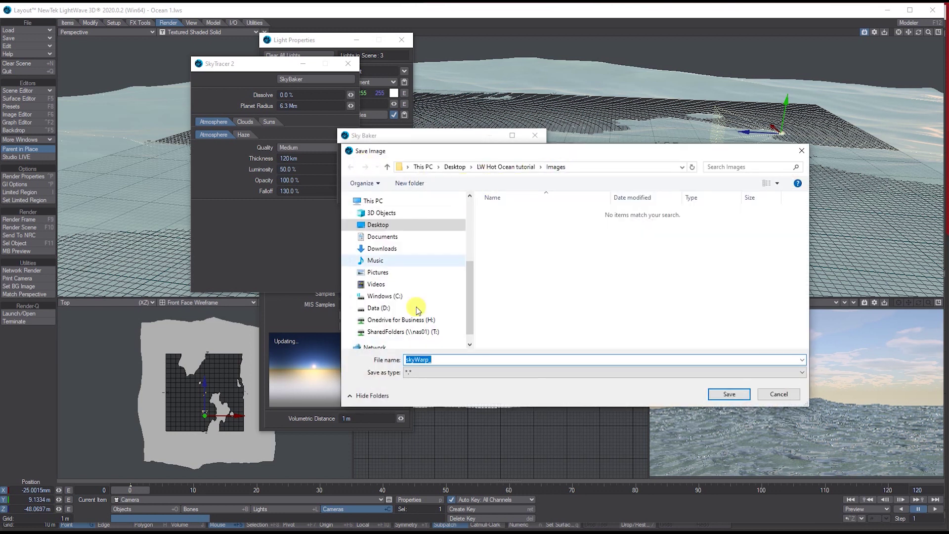
{"action": "left_click", "coordinate": [729, 394]}
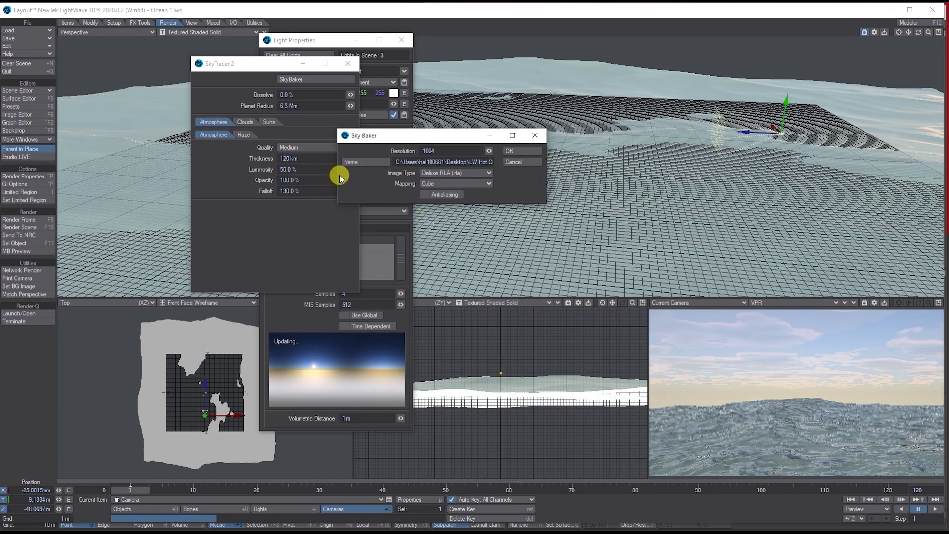
{"action": "left_click", "coordinate": [448, 173]}
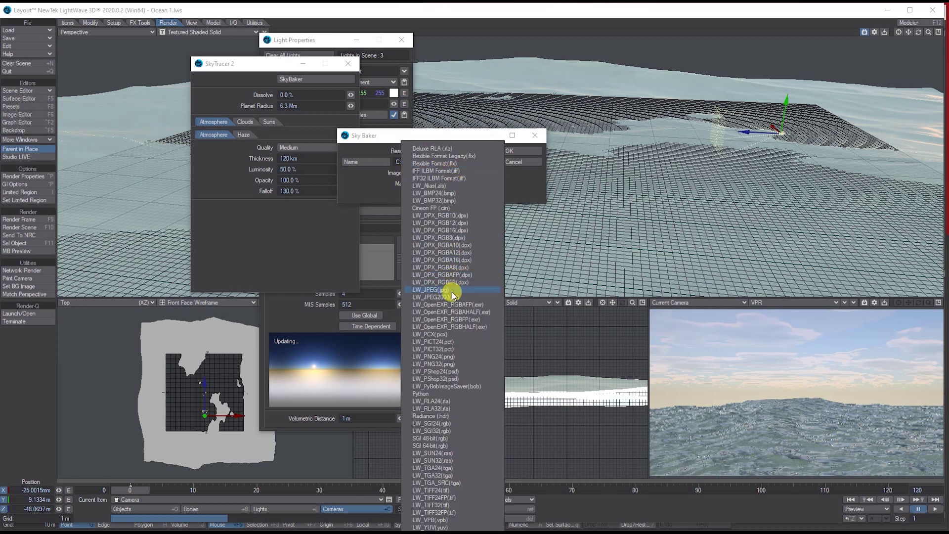
{"action": "left_click", "coordinate": [452, 291]}
{"action": "left_click", "coordinate": [446, 183]}
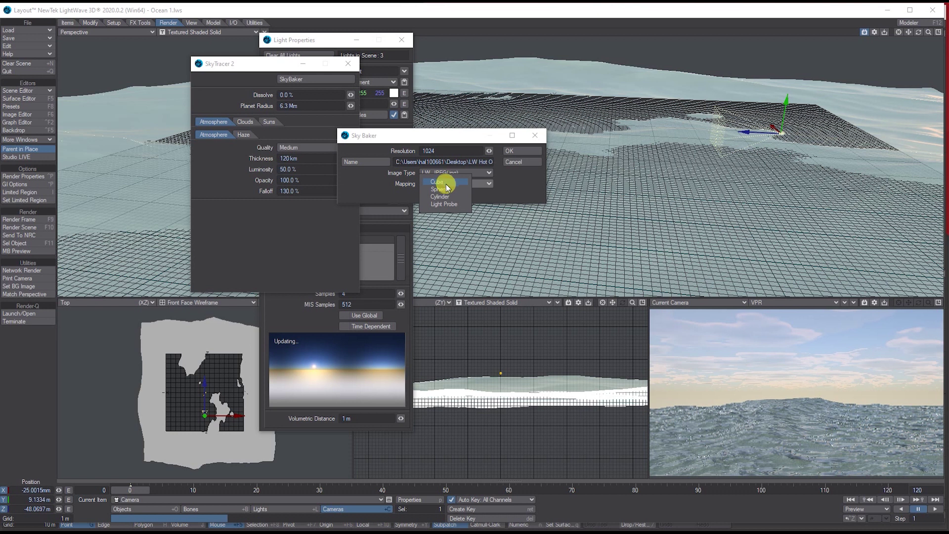
{"action": "left_click", "coordinate": [447, 188]}
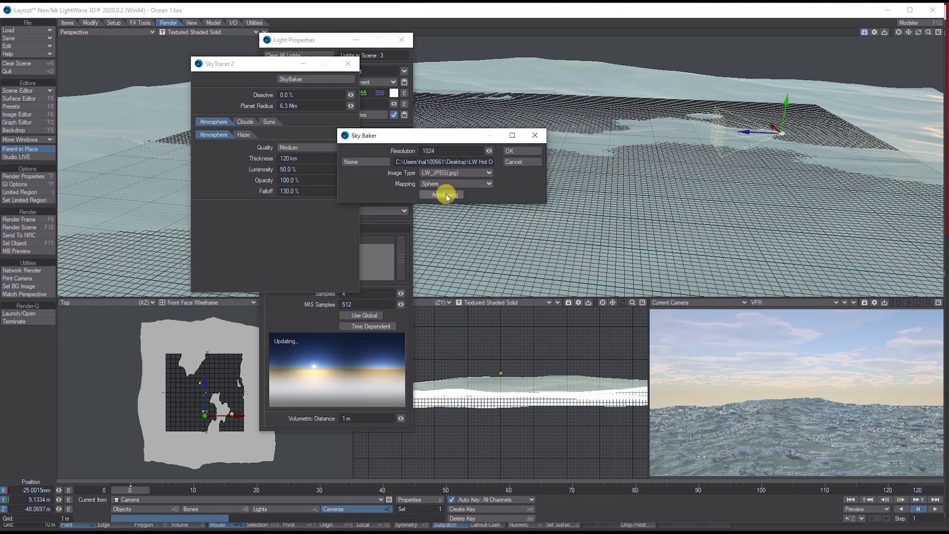
Bake the sky to the spherical image and move the progress and SkyTracer windows aside.
{"action": "left_click", "coordinate": [520, 150]}
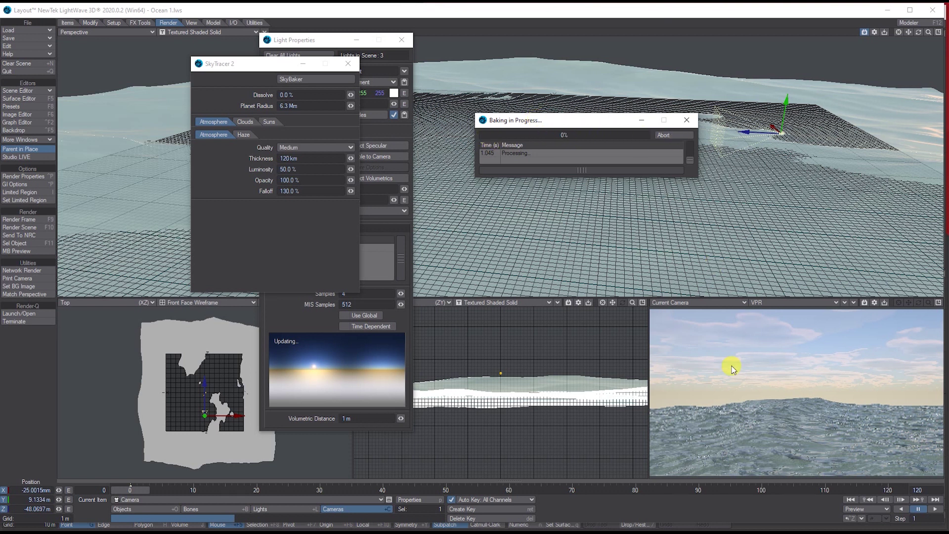
{"action": "left_click_drag", "start_coordinate": [544, 120], "coordinate": [552, 118]}
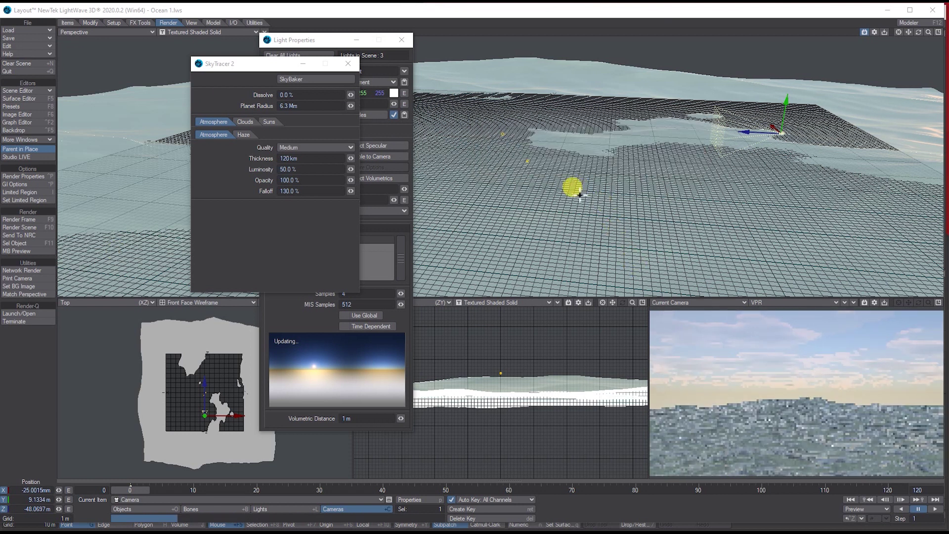
{"action": "left_click_drag", "start_coordinate": [256, 62], "coordinate": [429, 63]}
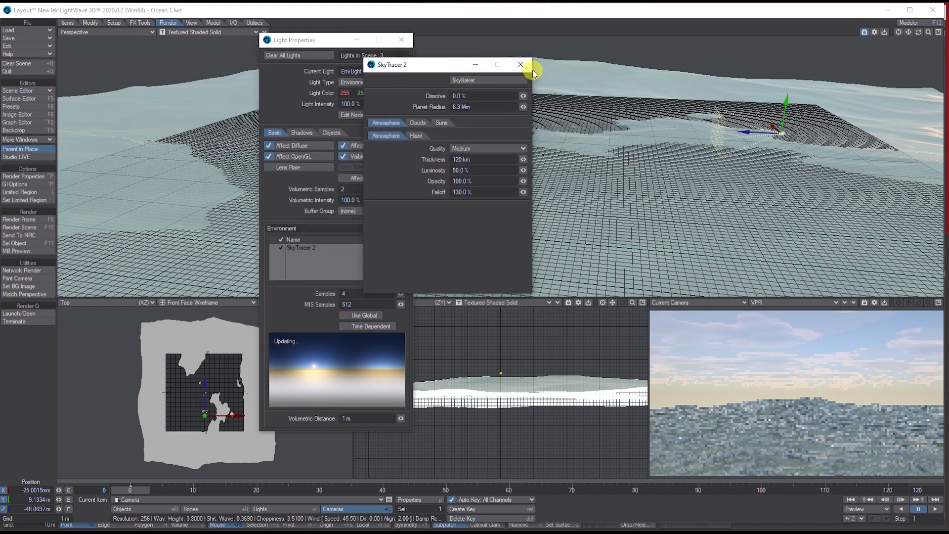
Close the SkyTracer 2 settings and uncheck SkyTracer 2 in the Environment list.
{"action": "left_click", "coordinate": [524, 65]}
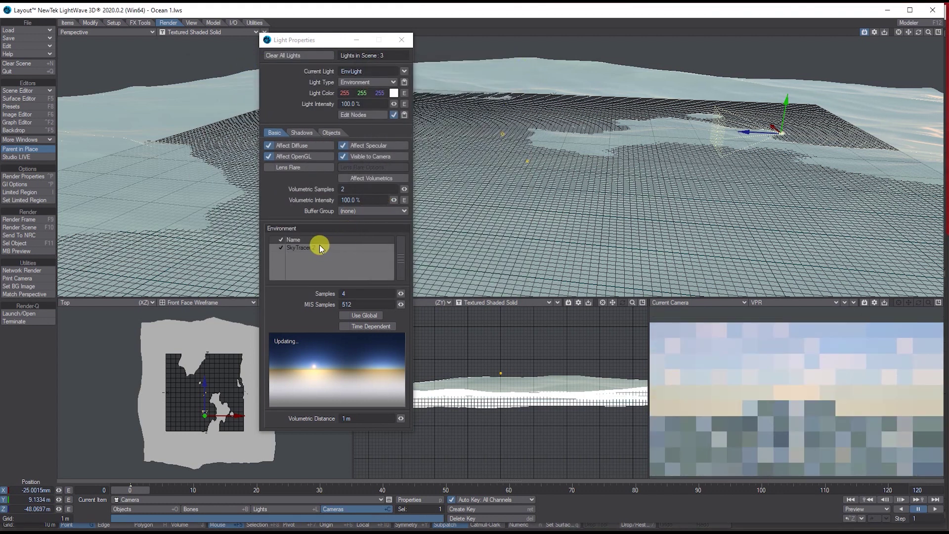
{"action": "left_click", "coordinate": [299, 248]}
{"action": "left_click", "coordinate": [281, 247]}
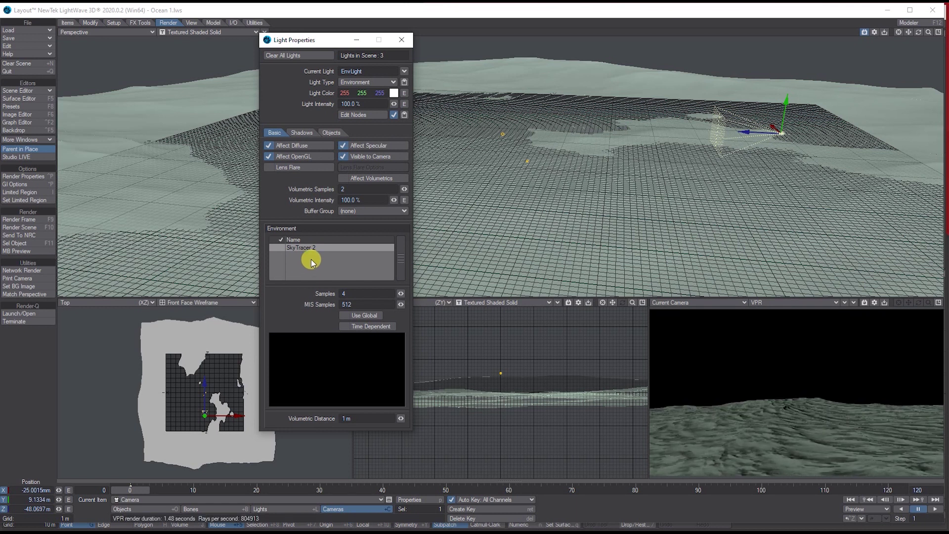
Add a Textured Environment entry and open its settings.
{"action": "right_click", "coordinate": [311, 259]}
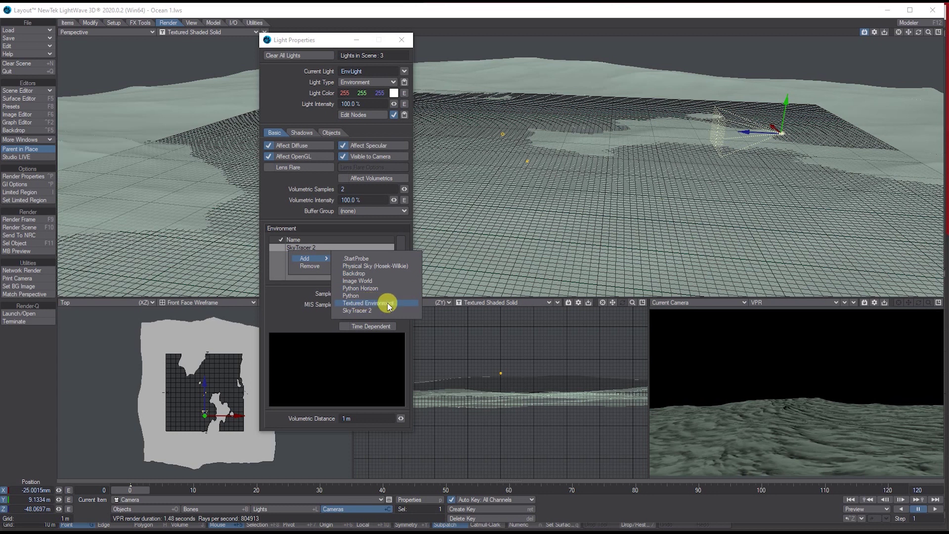
{"action": "left_click", "coordinate": [387, 304]}
{"action": "left_click", "coordinate": [331, 255]}
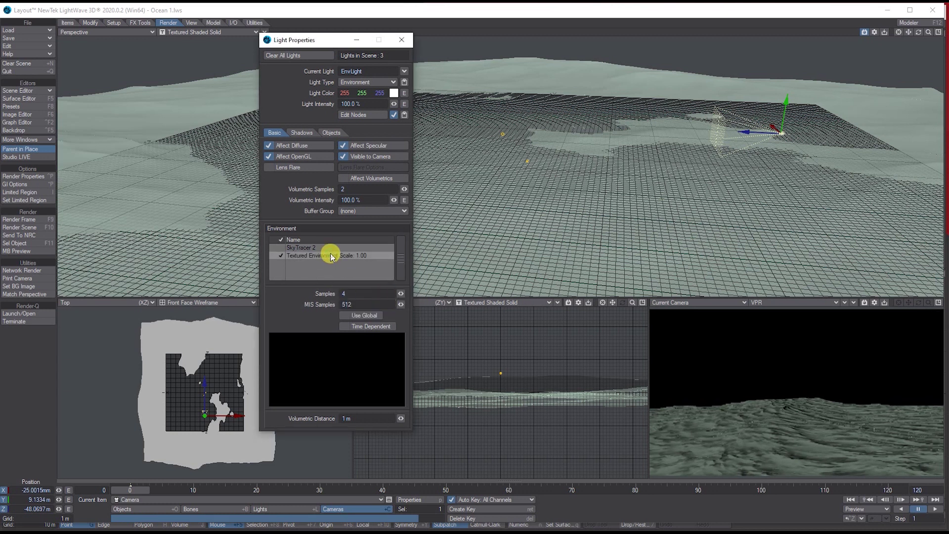
{"action": "double_click", "coordinate": [331, 255]}
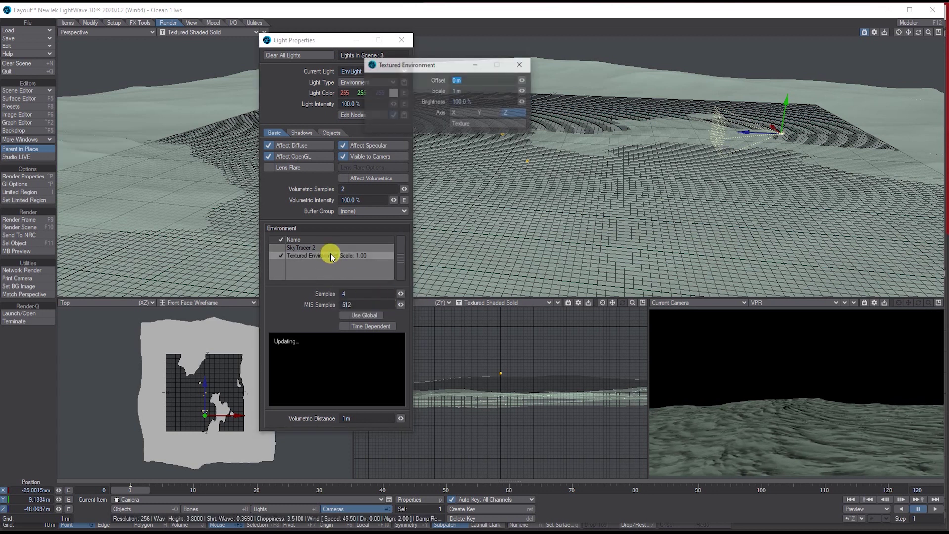
{"action": "left_click", "coordinate": [471, 124]}
Load skyWarp_.jpg as a Spherical Image Map layer on the Y axis for the environment.
{"action": "left_click", "coordinate": [557, 127]}
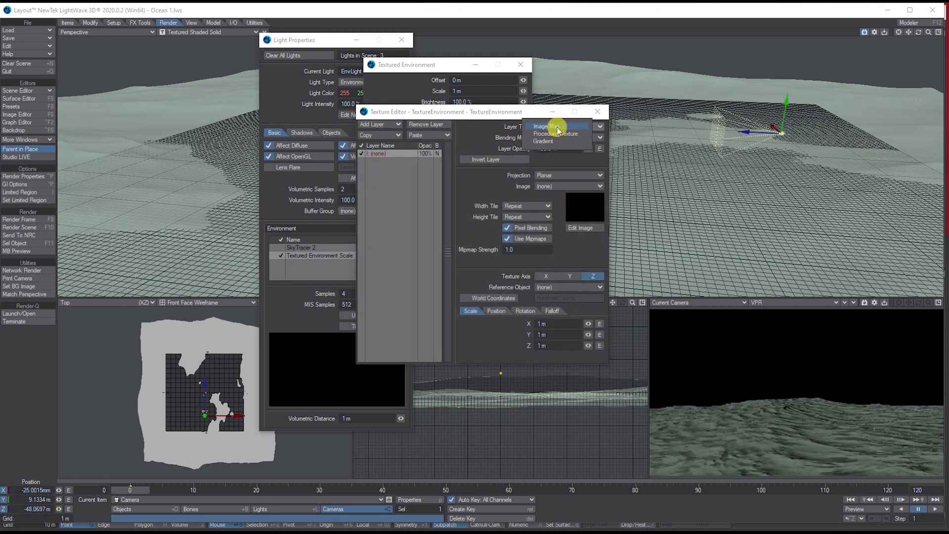
{"action": "left_click", "coordinate": [557, 128]}
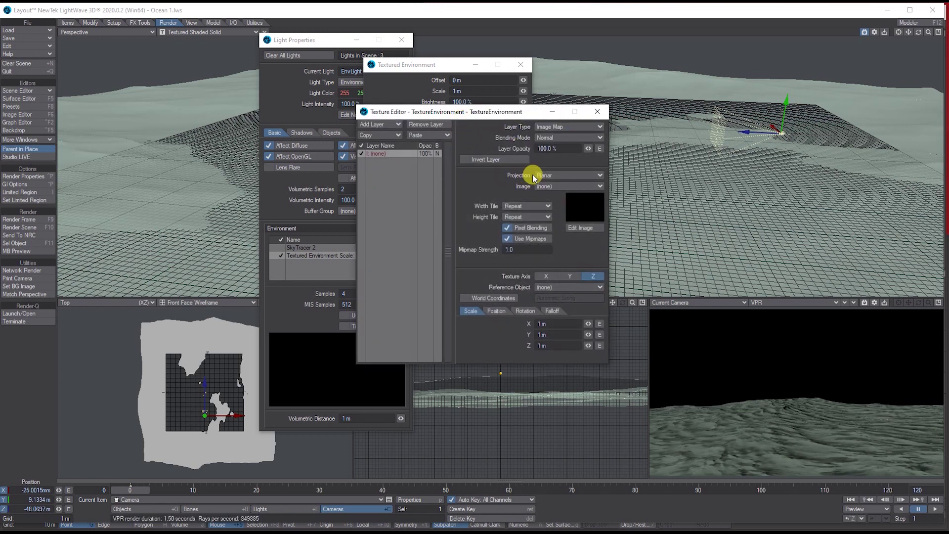
{"action": "left_click", "coordinate": [555, 177]}
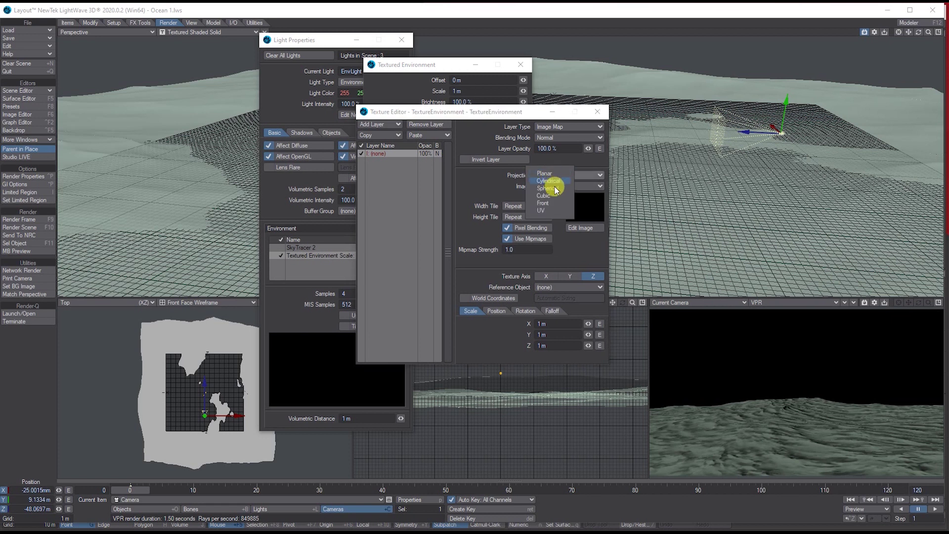
{"action": "left_click", "coordinate": [557, 191]}
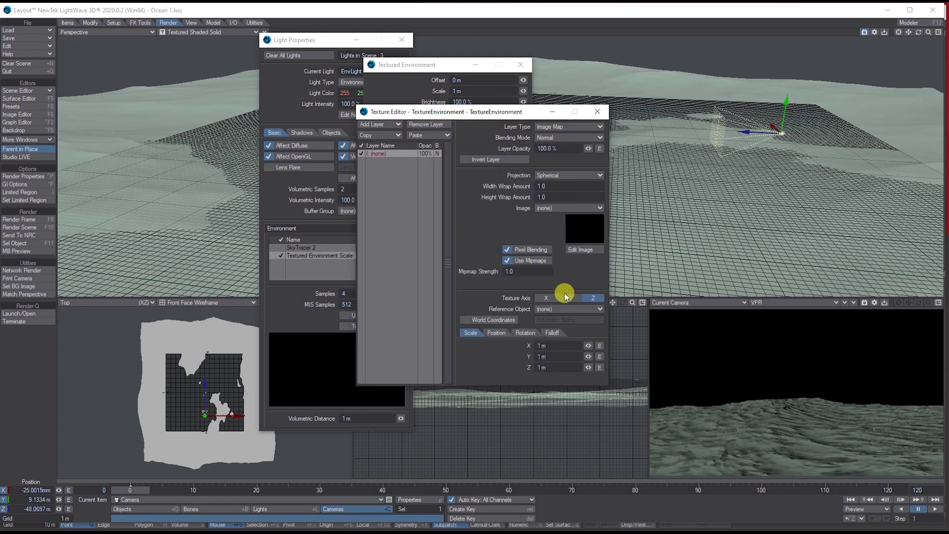
{"action": "left_click", "coordinate": [571, 297]}
{"action": "left_click", "coordinate": [555, 207]}
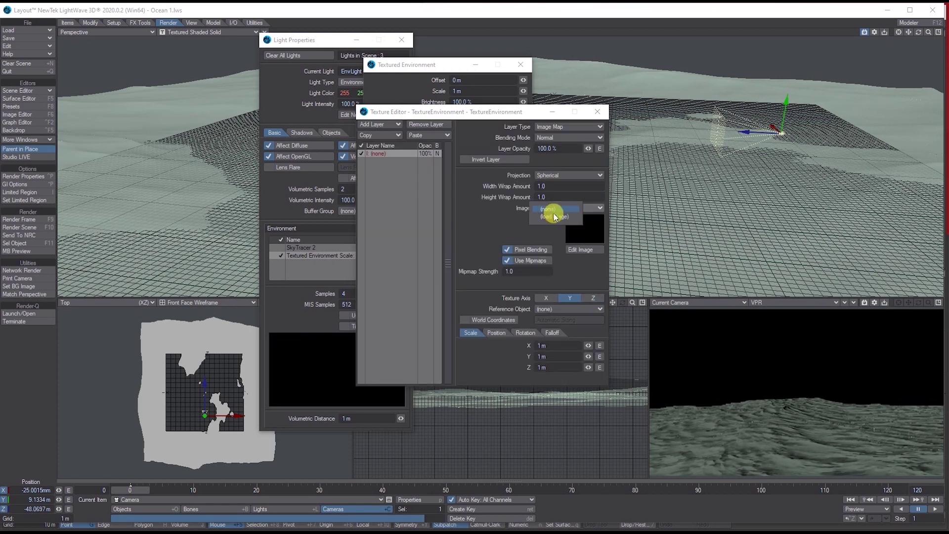
{"action": "left_click", "coordinate": [553, 216]}
{"action": "left_click", "coordinate": [471, 194]}
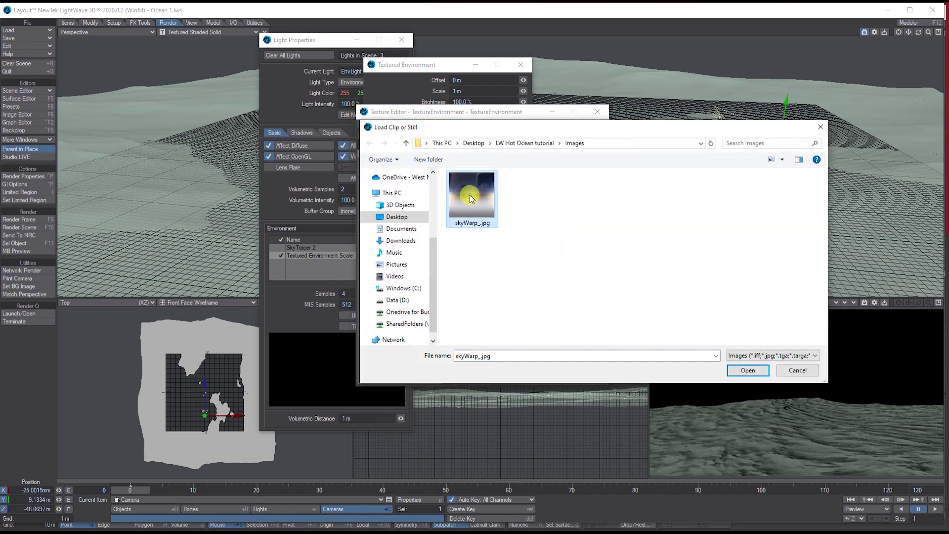
{"action": "left_click", "coordinate": [748, 370]}
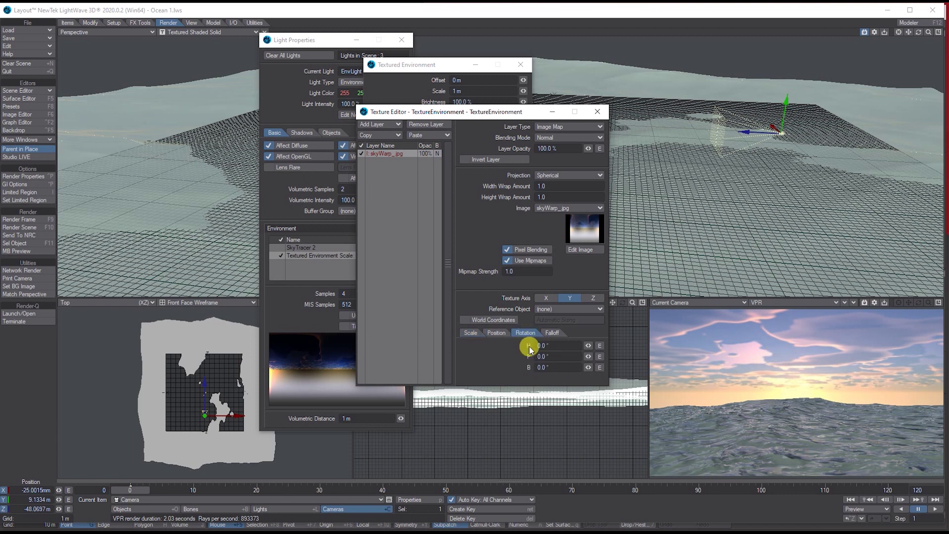
Rotate the sky image heading to 25.21° so the sun appears in the VPR view.
{"action": "left_click_drag", "start_coordinate": [589, 345], "coordinate": [605, 345]}
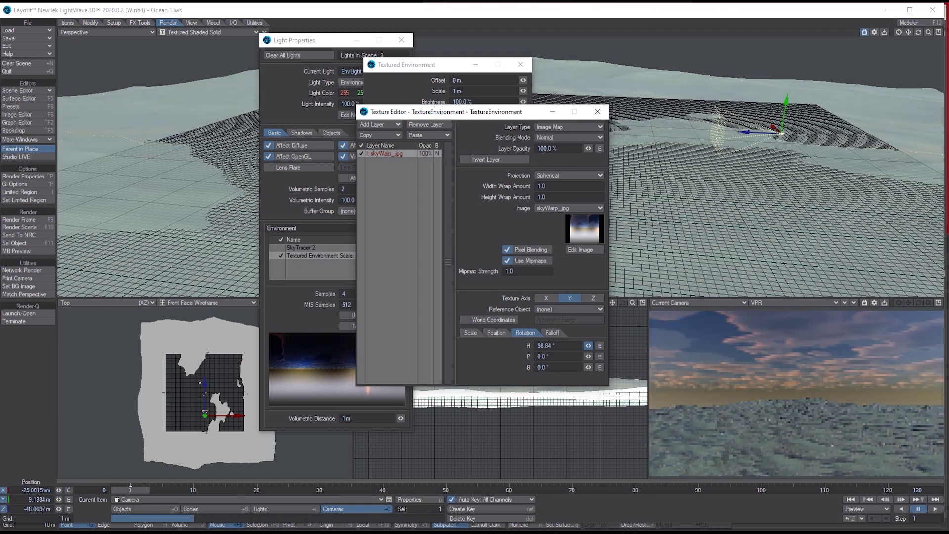
{"action": "left_click_drag", "start_coordinate": [588, 345], "coordinate": [719, 345]}
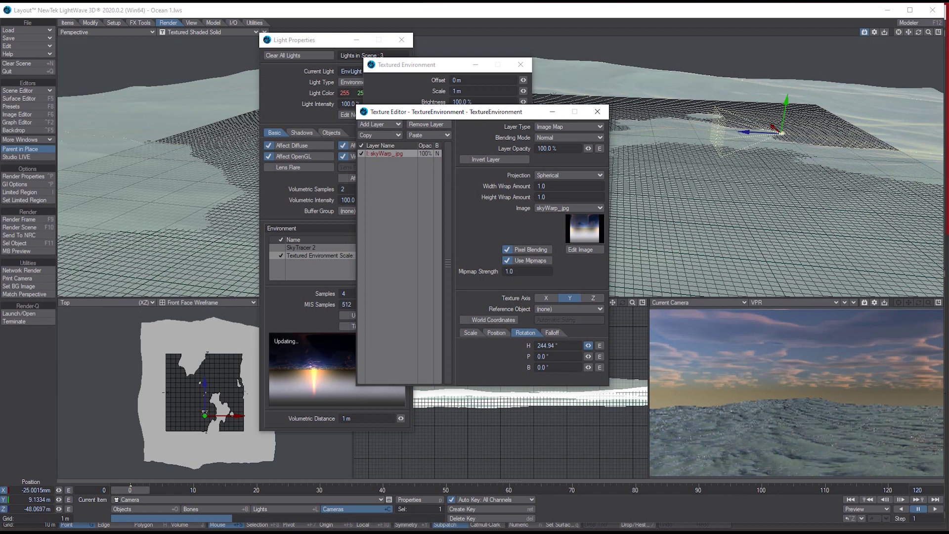
{"action": "left_click_drag", "start_coordinate": [589, 345], "coordinate": [528, 345]}
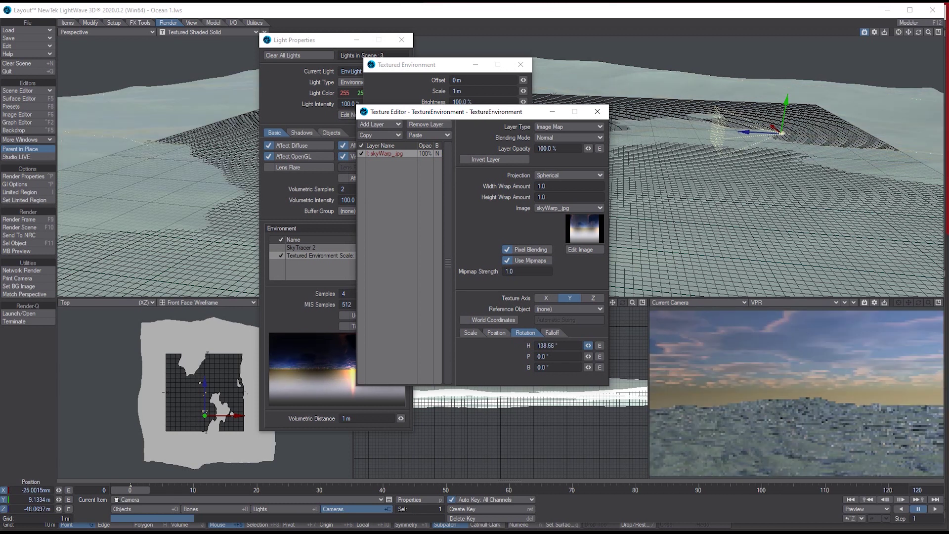
{"action": "left_click_drag", "start_coordinate": [589, 345], "coordinate": [522, 345]}
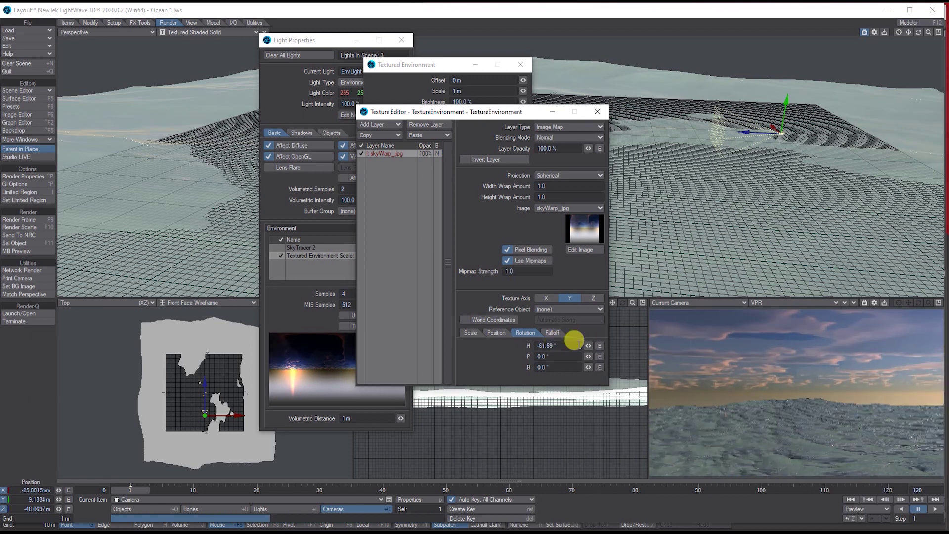
{"action": "mouse_move", "coordinate": [588, 346]}
{"action": "left_mouse_down"}
{"action": "mouse_move", "coordinate": [601, 347]}
{"action": "mouse_move", "coordinate": [588, 348]}
{"action": "left_mouse_up"}
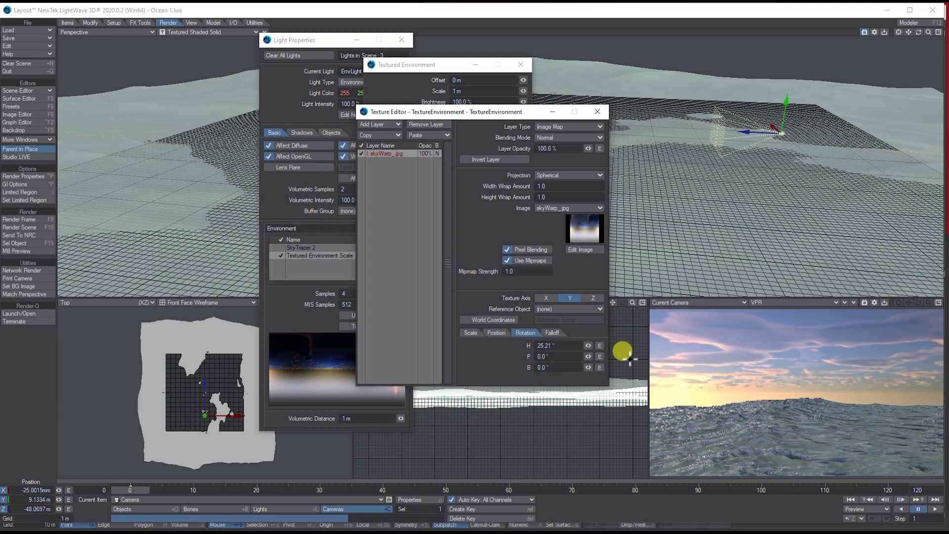
{"action": "left_click_drag", "start_coordinate": [476, 113], "coordinate": [356, 108]}
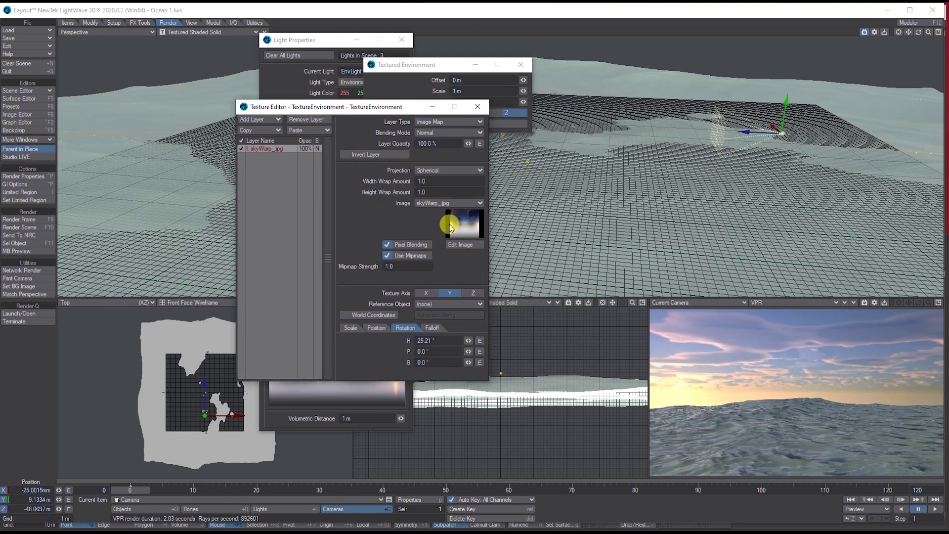
Close the Texture Editor and Textured Environment windows, leaving the EnvLight properties showing.
{"action": "left_click", "coordinate": [478, 106]}
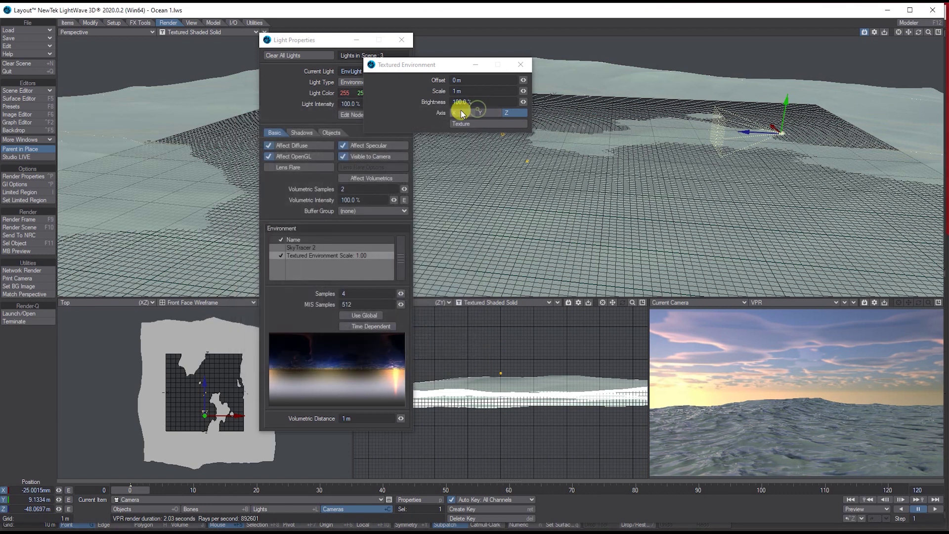
{"action": "left_click", "coordinate": [523, 66]}
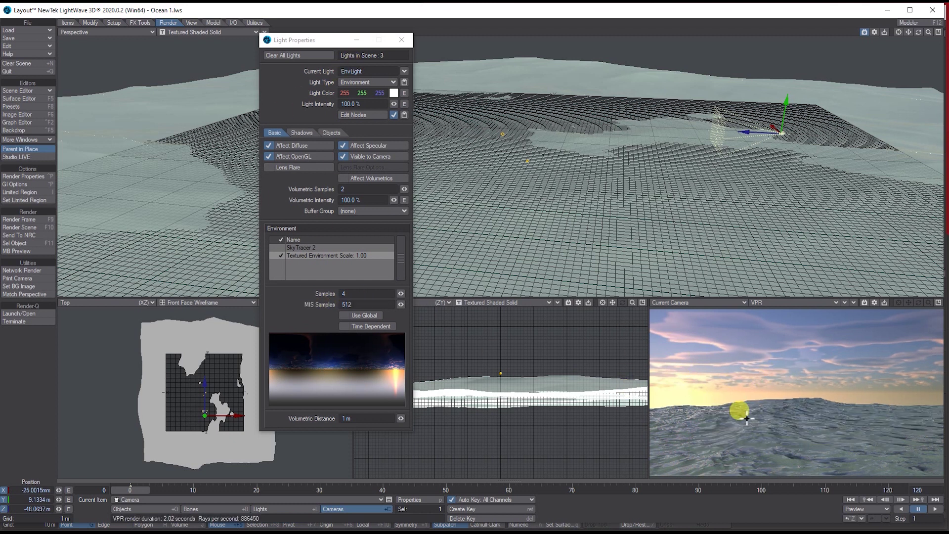
{"action": "left_click", "coordinate": [404, 42]}
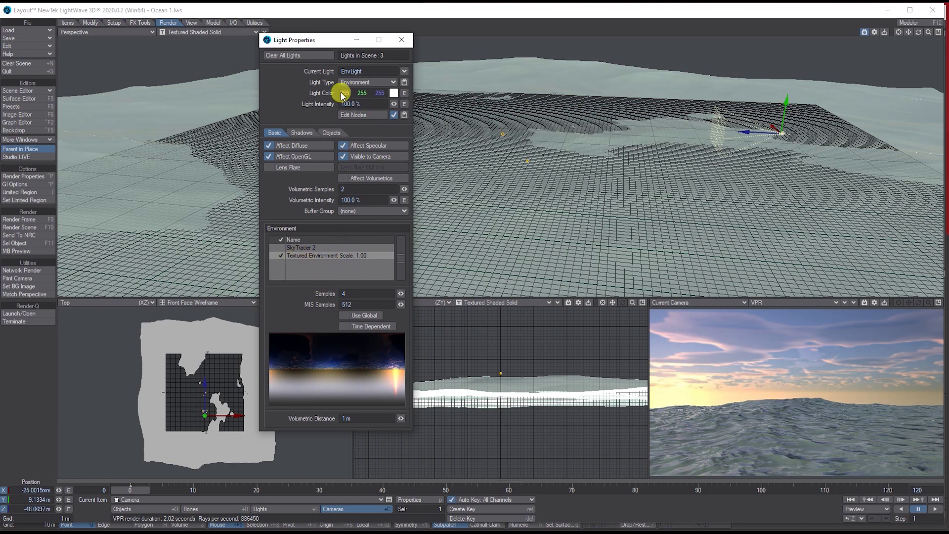
Set the environment light colour to pale yellow 255, 239, 192.
{"action": "left_click", "coordinate": [395, 93]}
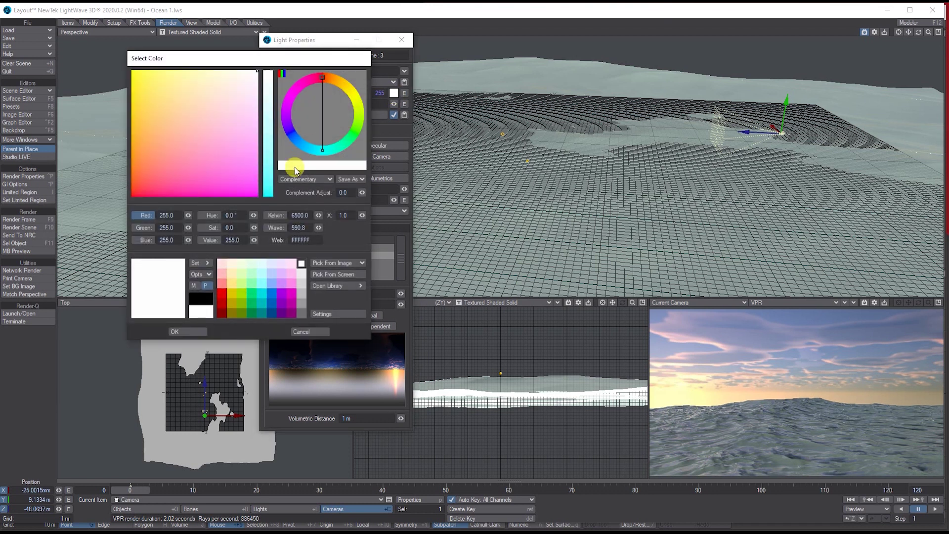
{"action": "left_click", "coordinate": [233, 264]}
{"action": "left_click", "coordinate": [205, 332]}
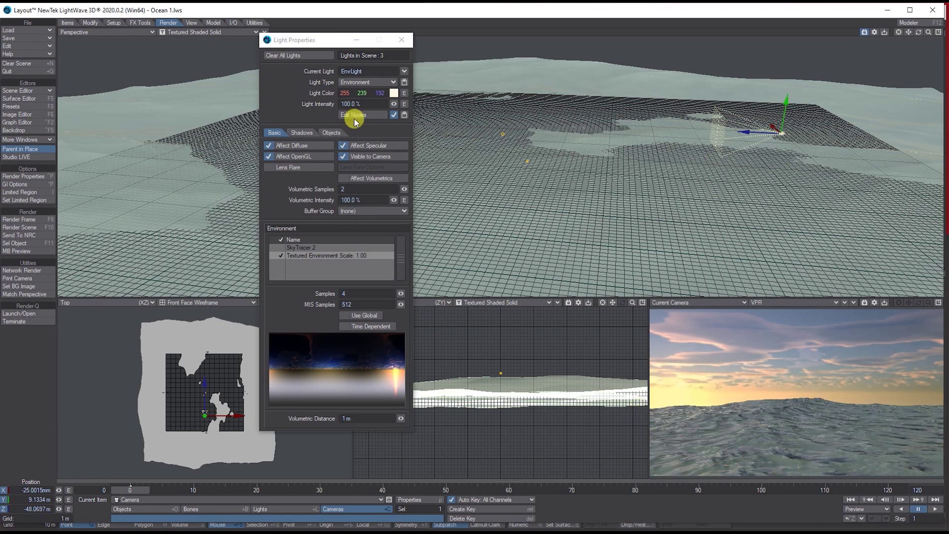
Give the distant Light a warm orange-yellow colour of 255, 226, 125.
{"action": "left_click", "coordinate": [404, 72]}
{"action": "left_click", "coordinate": [402, 63]}
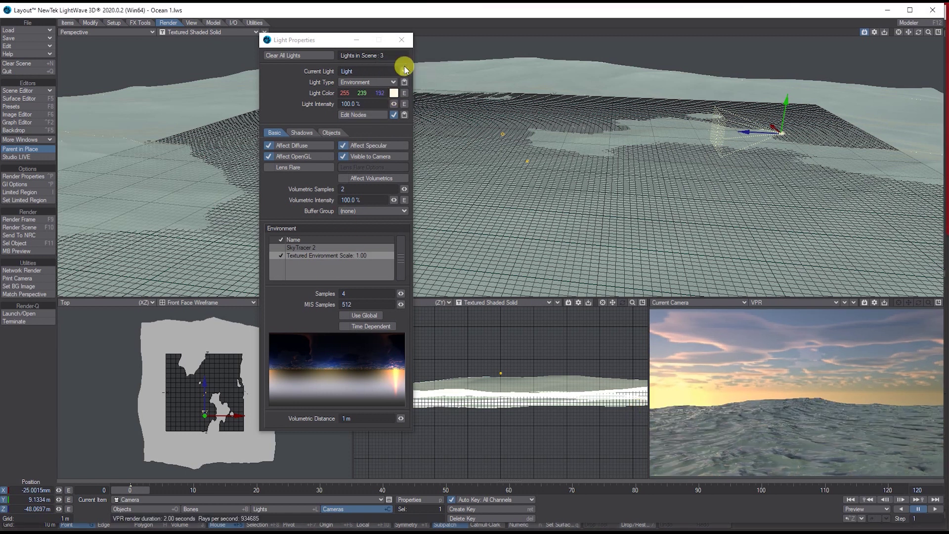
{"action": "left_click", "coordinate": [393, 93]}
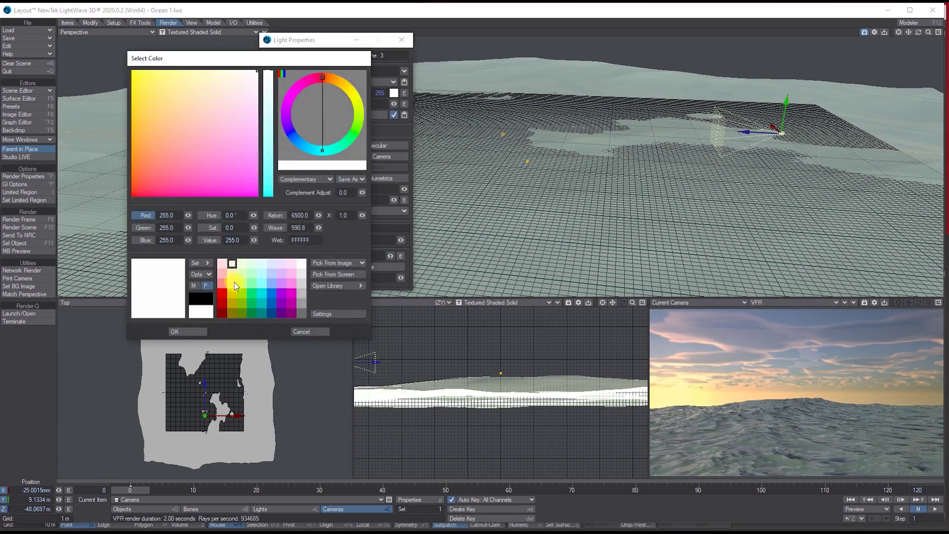
{"action": "mouse_move", "coordinate": [144, 155]}
{"action": "left_mouse_down"}
{"action": "mouse_move", "coordinate": [146, 78]}
{"action": "mouse_move", "coordinate": [208, 76]}
{"action": "mouse_move", "coordinate": [193, 84]}
{"action": "left_mouse_up"}
{"action": "left_click", "coordinate": [188, 331]}
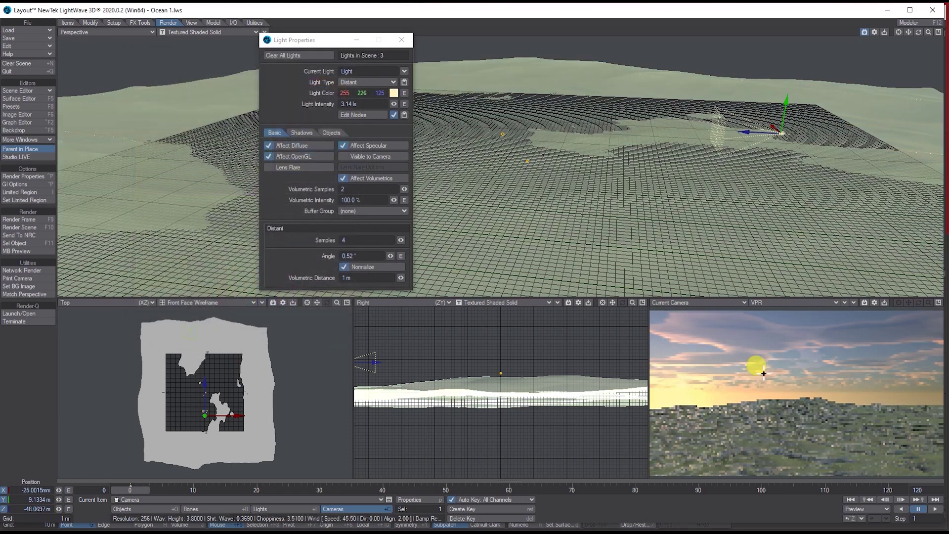
{"action": "left_click_drag", "start_coordinate": [702, 406], "coordinate": [755, 384]}
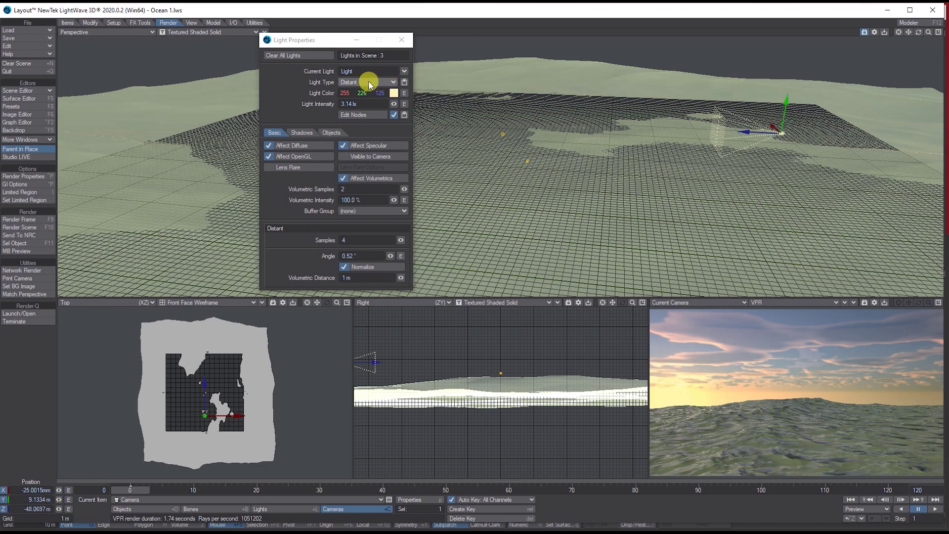
{"action": "left_click_drag", "start_coordinate": [318, 39], "coordinate": [216, 46]}
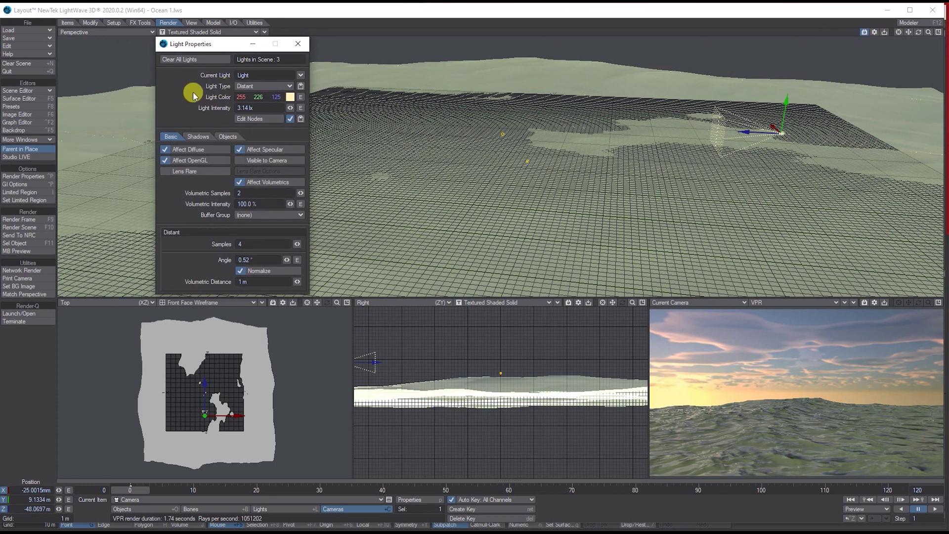
Select the Light and rotate it to H 161.40°, P 35° with the Rotate tool.
{"action": "left_click", "coordinate": [278, 510]}
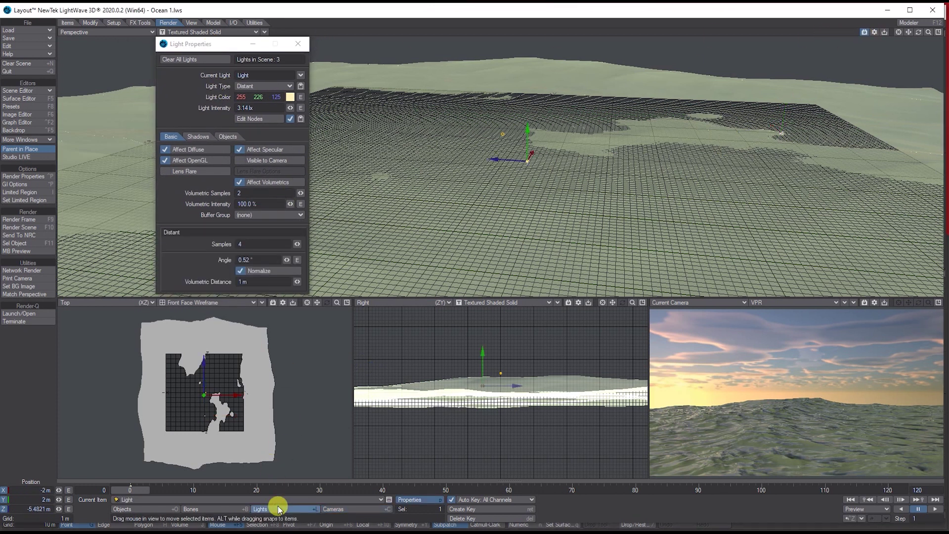
{"action": "key", "text": "y"}
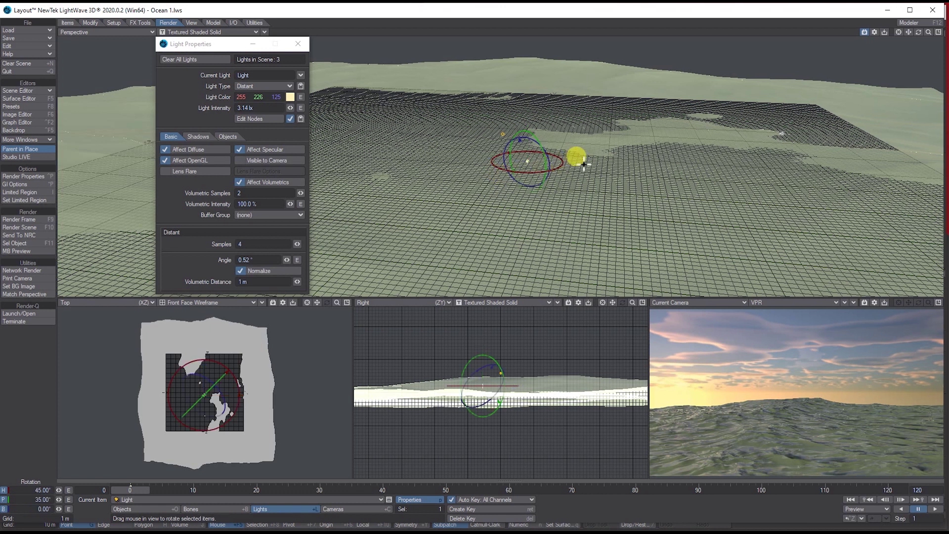
{"action": "left_click_drag", "start_coordinate": [526, 161], "coordinate": [560, 158]}
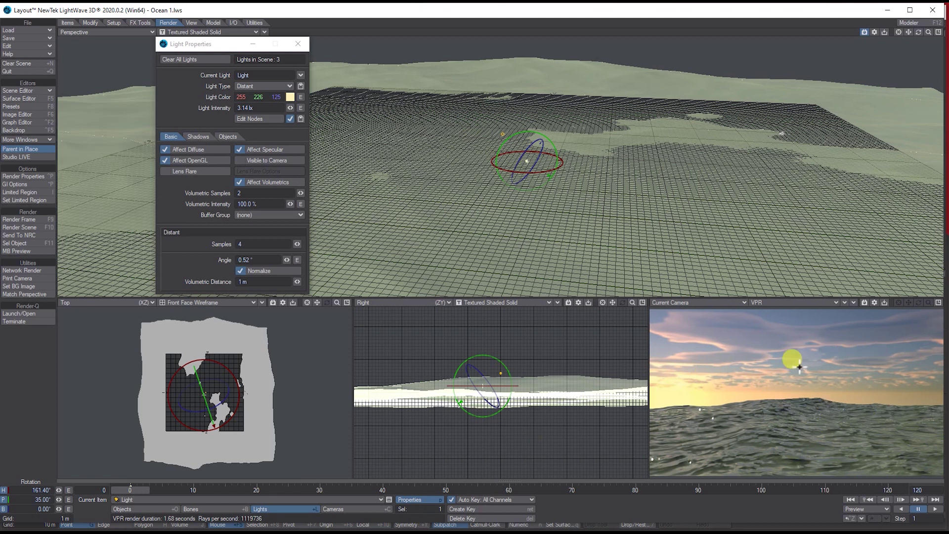
{"action": "left_click", "coordinate": [203, 216]}
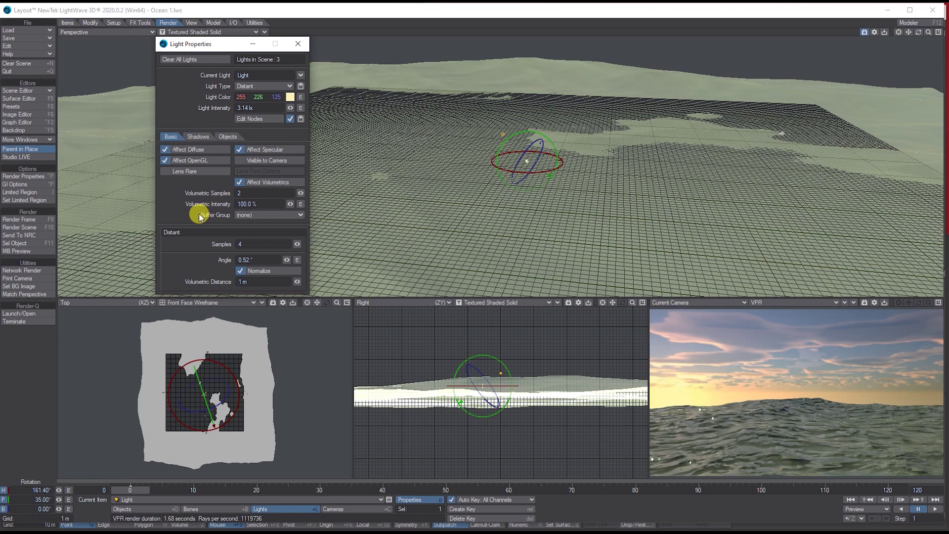